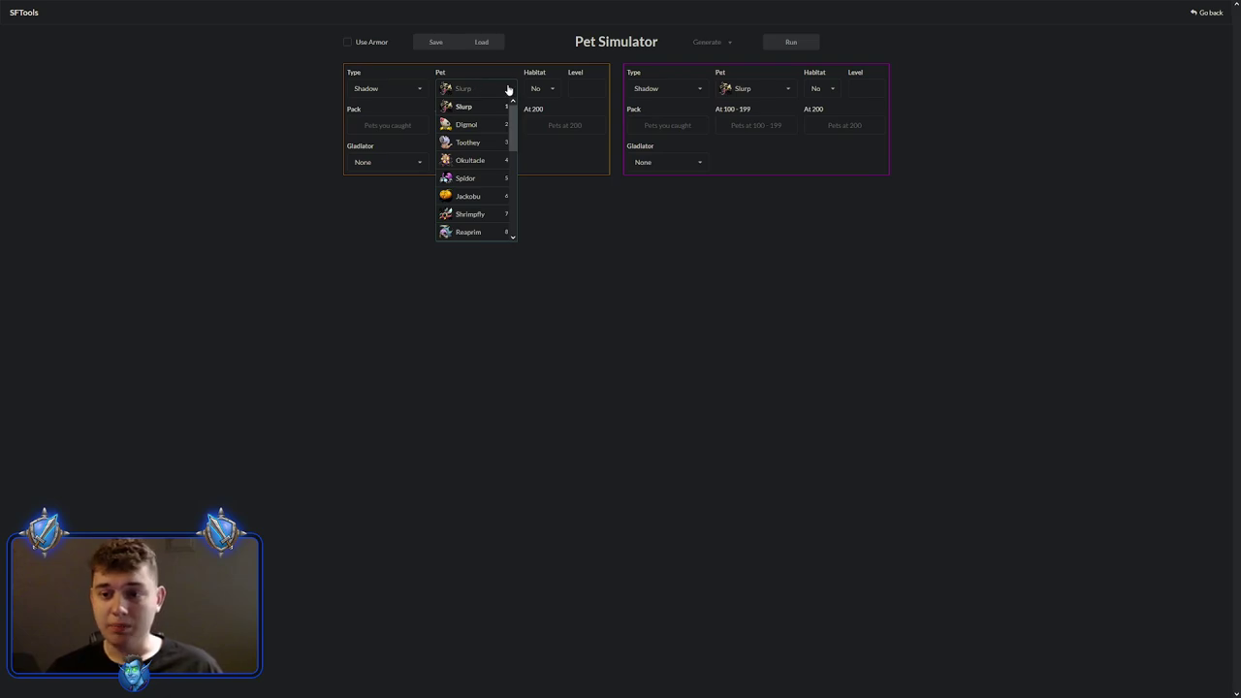
pyautogui.click(507, 88)
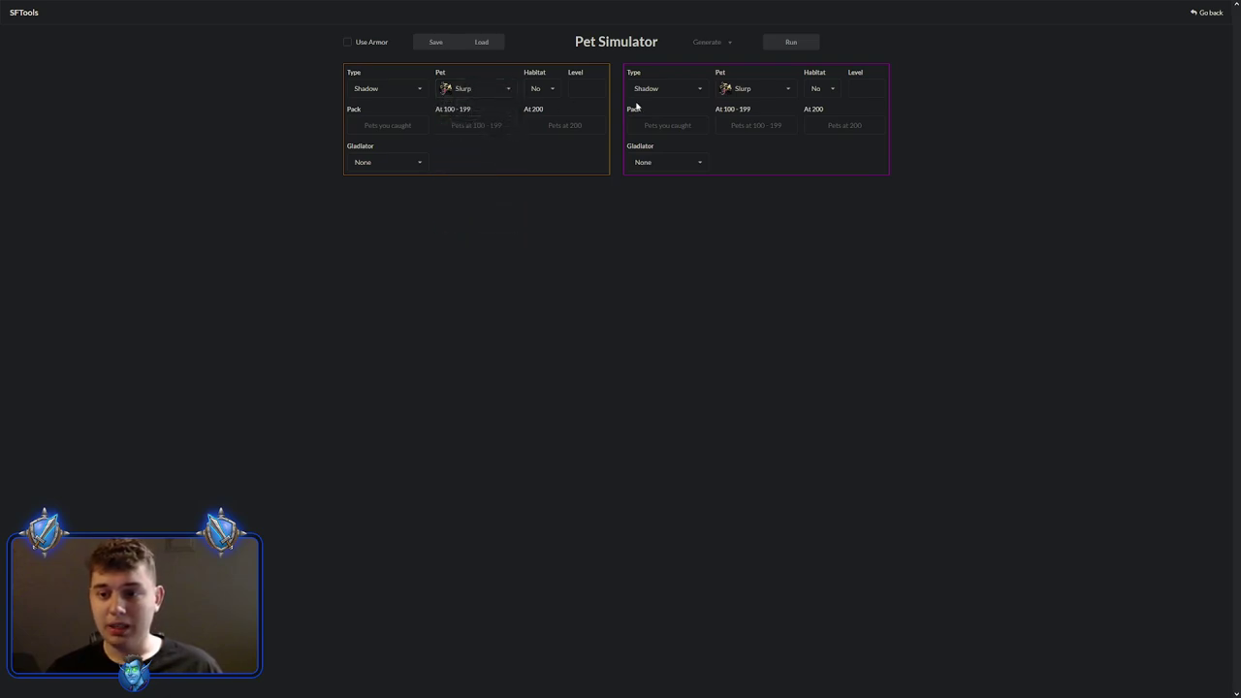
pyautogui.click(410, 163)
pyautogui.click(413, 160)
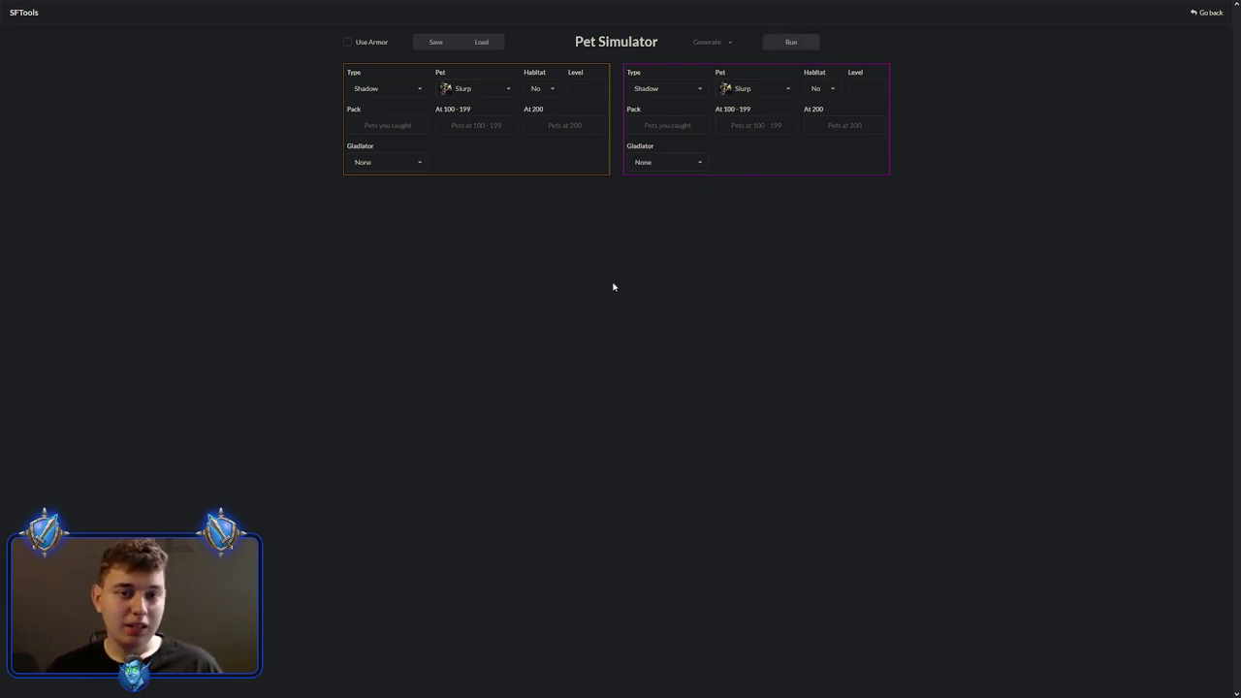
# - Open the Gold & Experience calculator from the tools overview and look over its gold, experience and quest fields
pyautogui.click(24, 15)
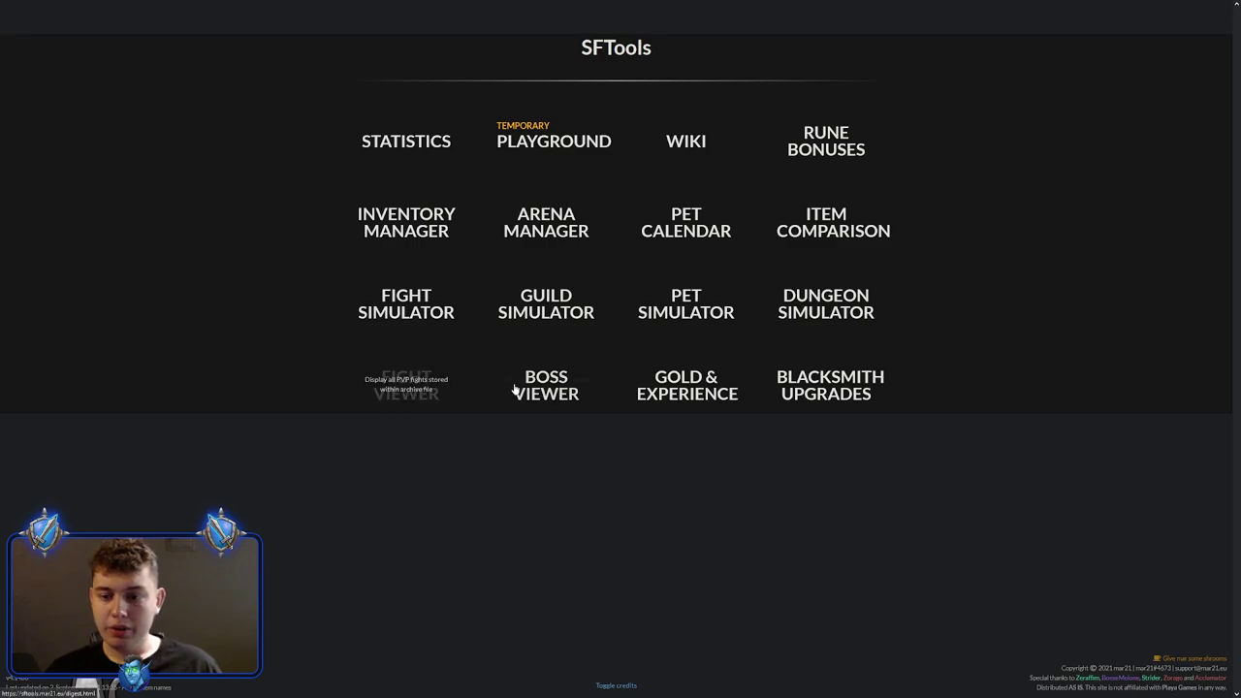
pyautogui.click(672, 390)
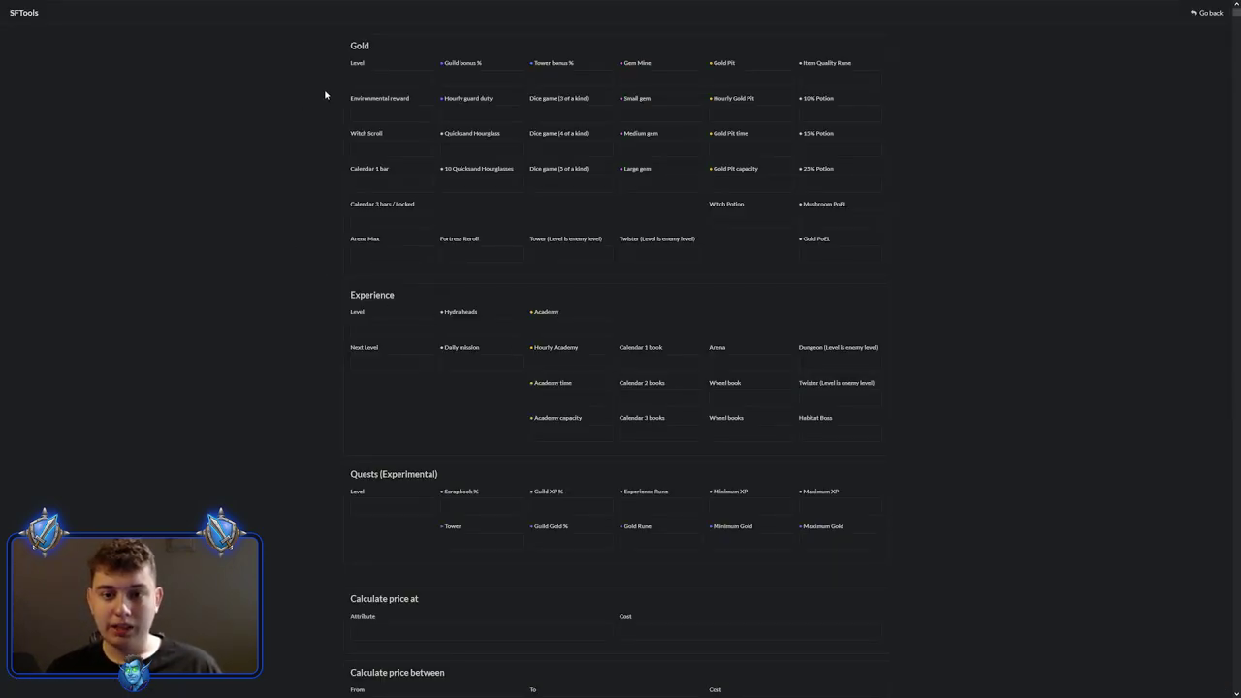
pyautogui.scroll(-1, 274, 301)
pyautogui.scroll(1, 343, 420)
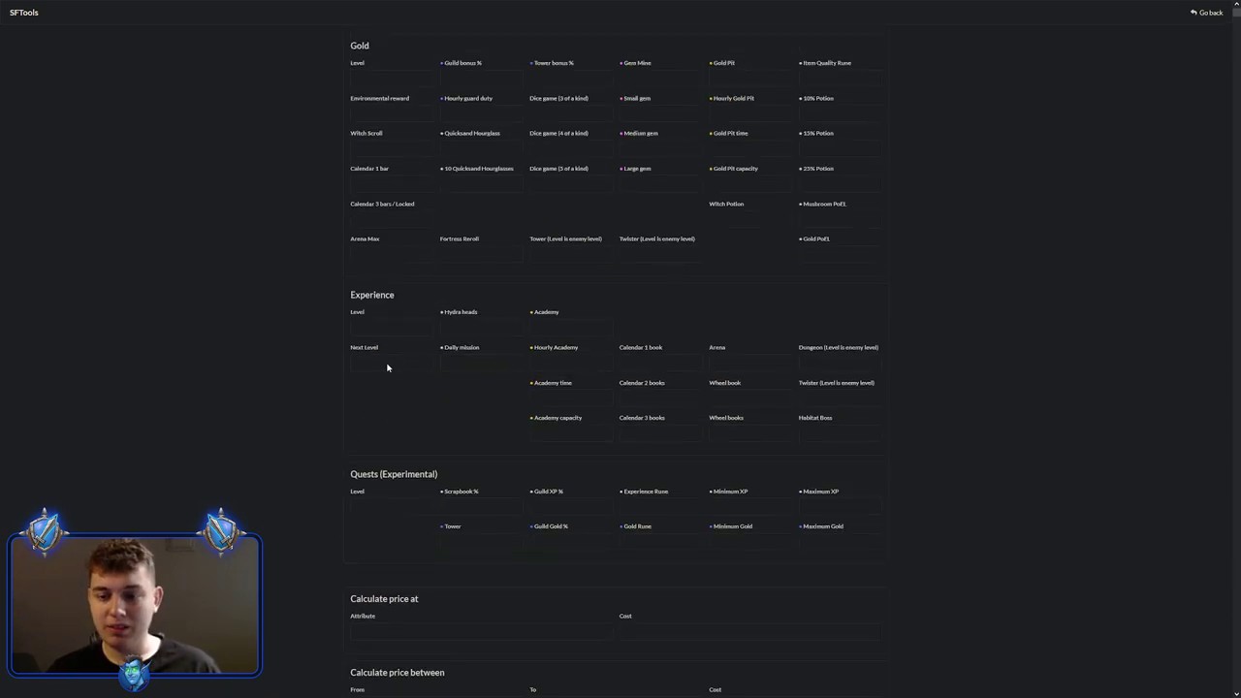
pyautogui.click(494, 328)
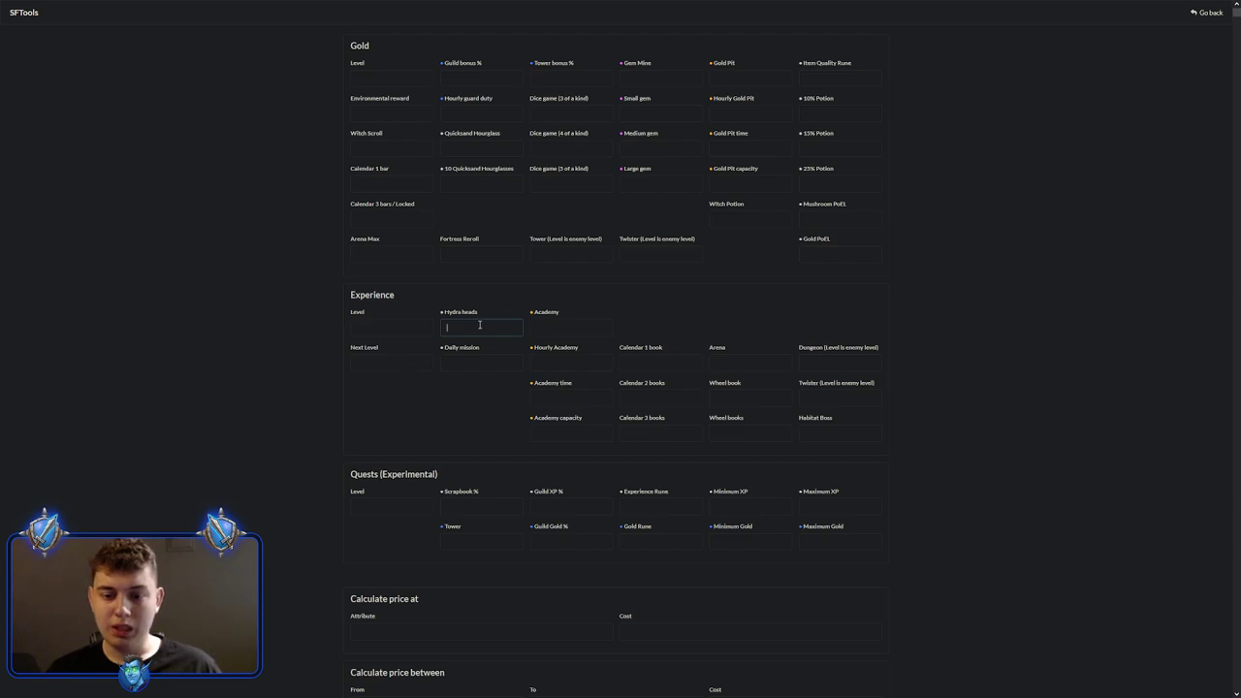
pyautogui.click(478, 359)
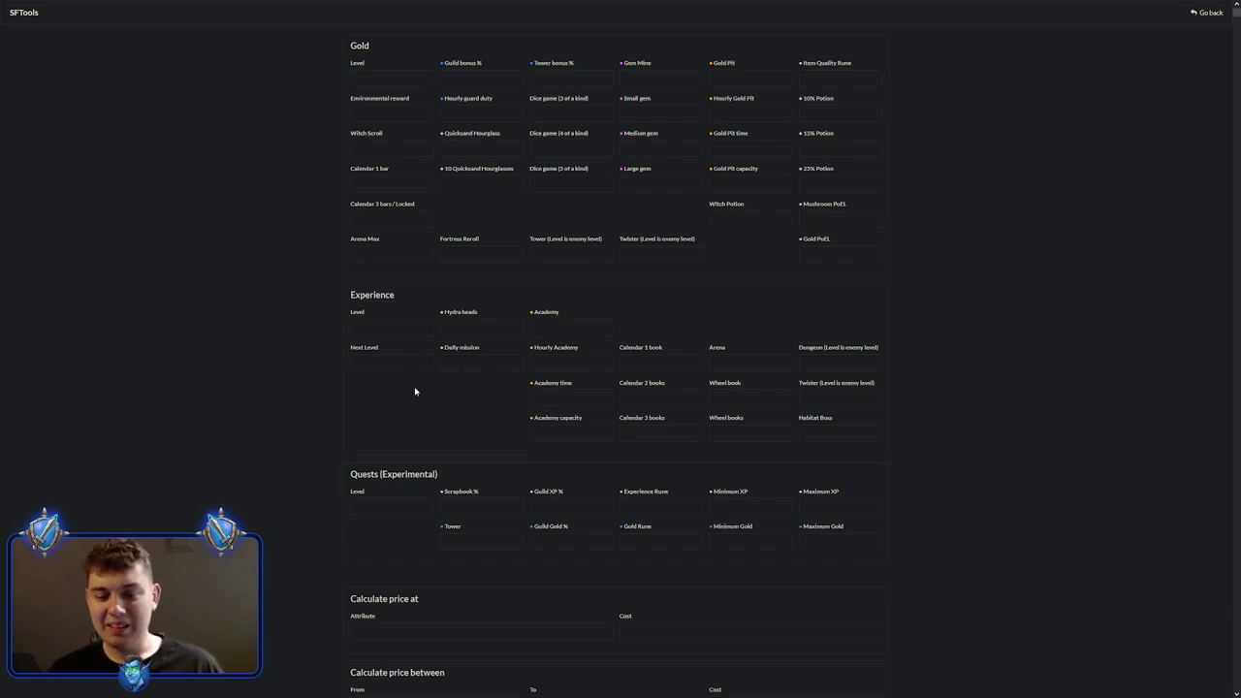
# - Examine the attribute and gold table down to the levels around 612, checking where the Griffin gold reaches its cap
pyautogui.scroll(-4, 324, 343)
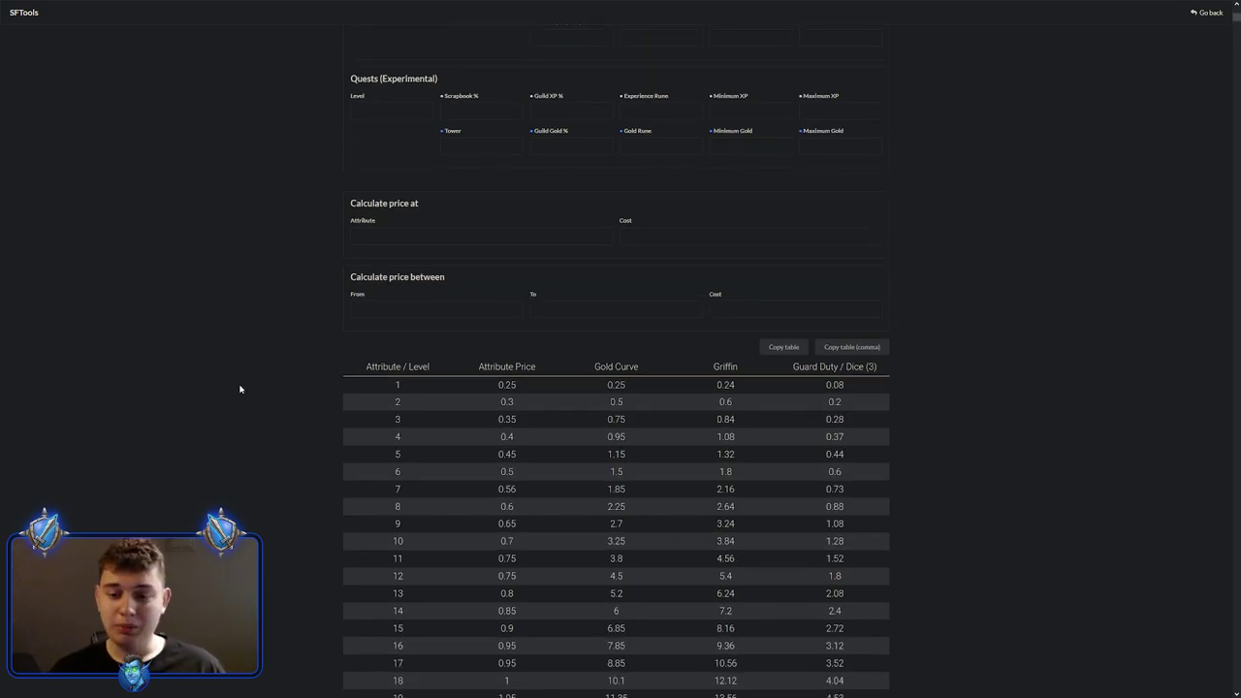
pyautogui.scroll(-20, 240, 389)
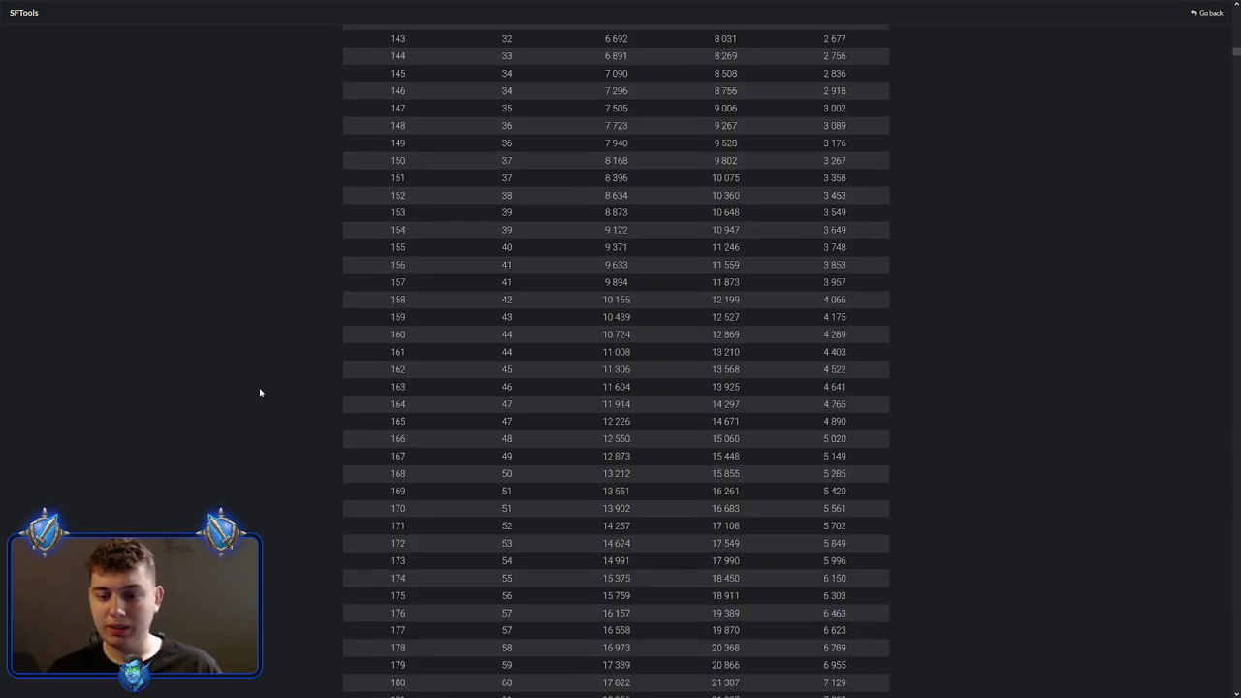
pyautogui.scroll(-20, 259, 392)
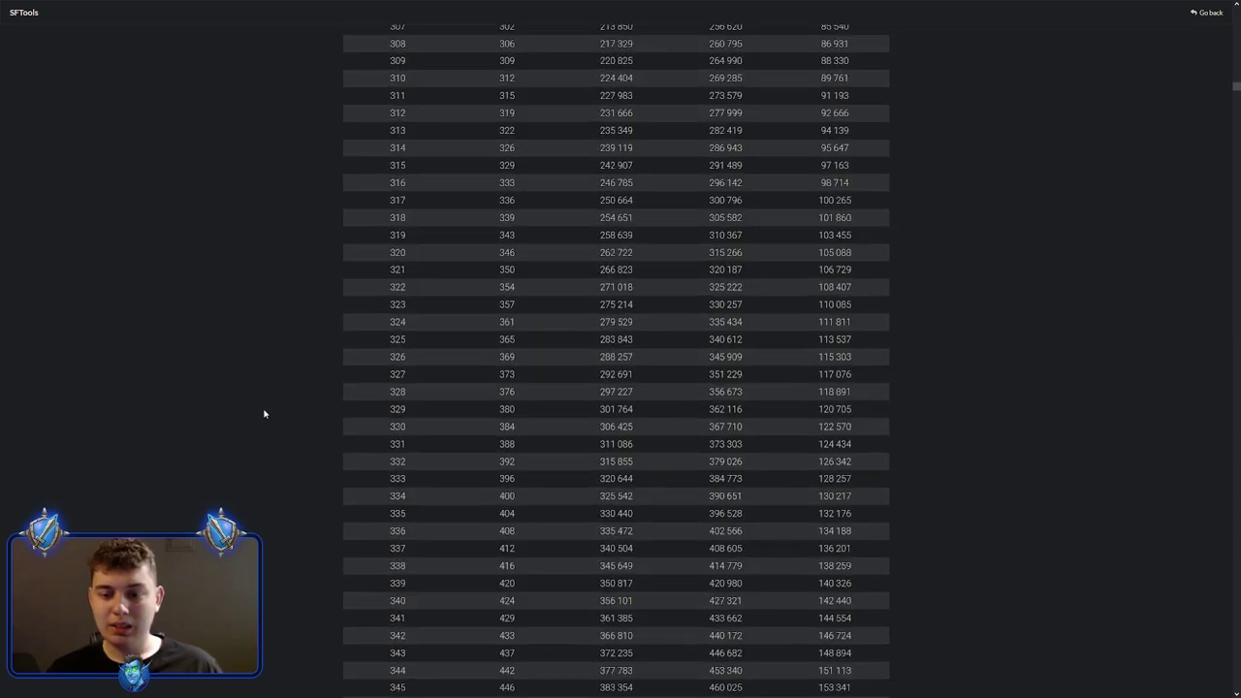
pyautogui.scroll(-20, 262, 415)
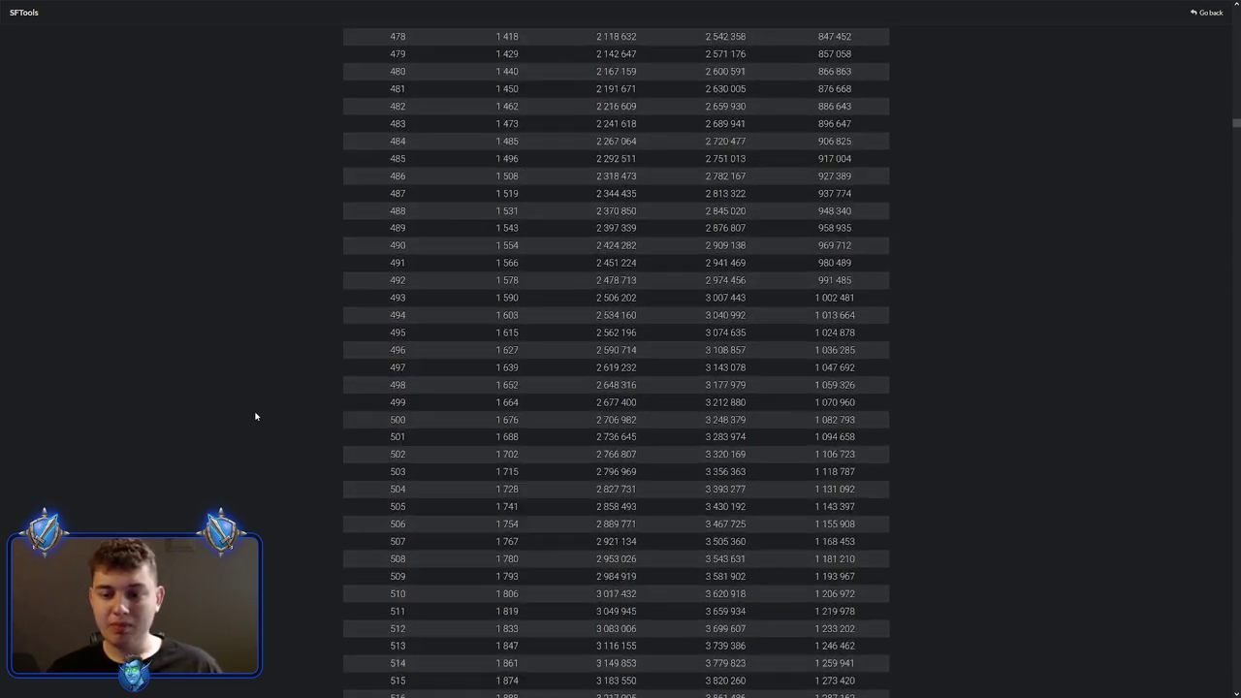
pyautogui.scroll(-20, 256, 416)
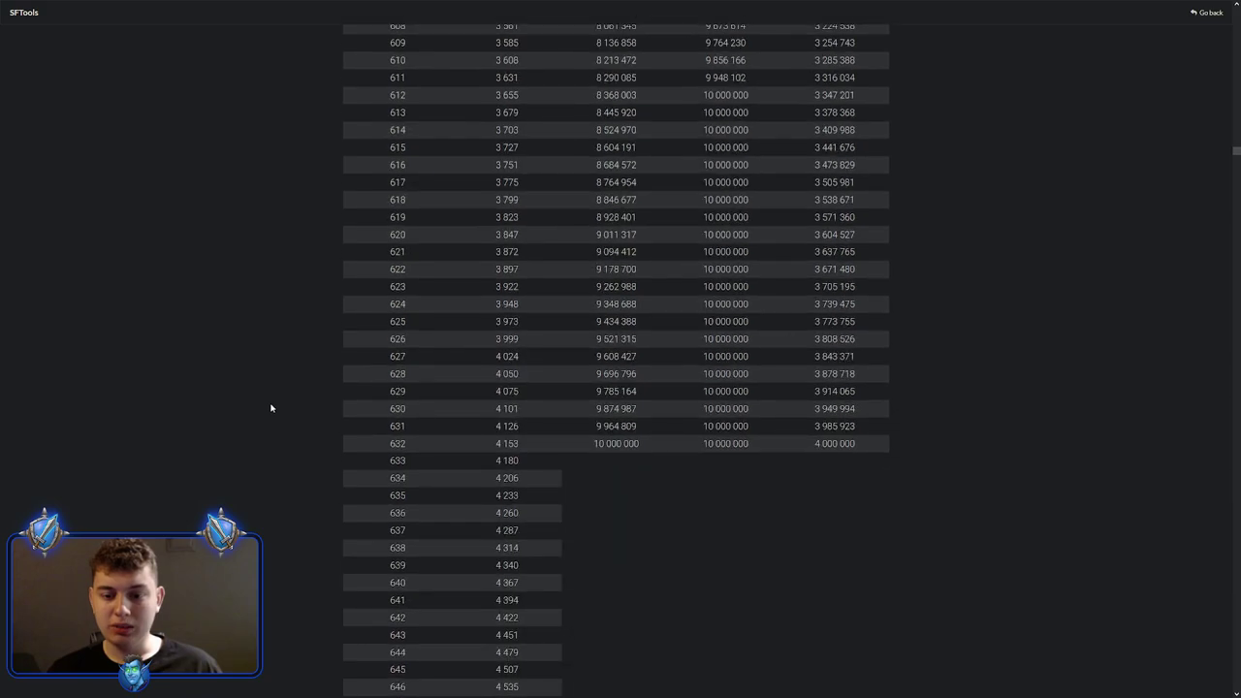
pyautogui.scroll(-1, 291, 405)
pyautogui.scroll(4, 408, 421)
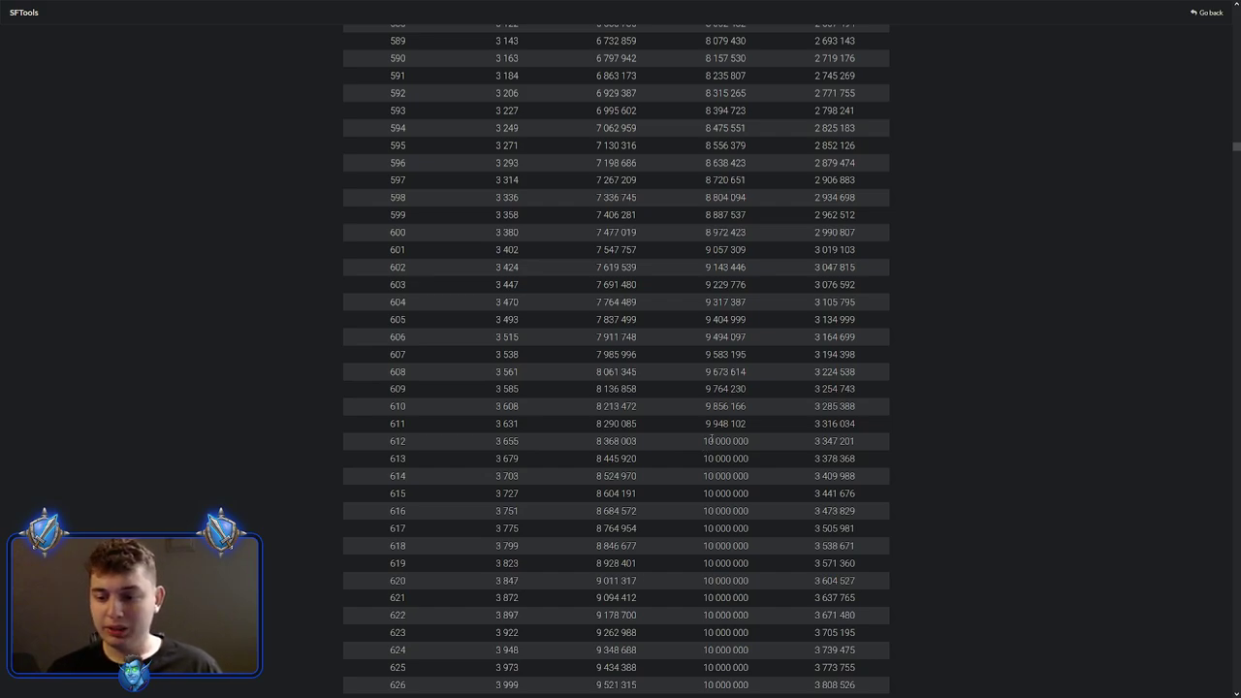
pyautogui.moveTo(748, 445); pyautogui.dragTo(698, 444)
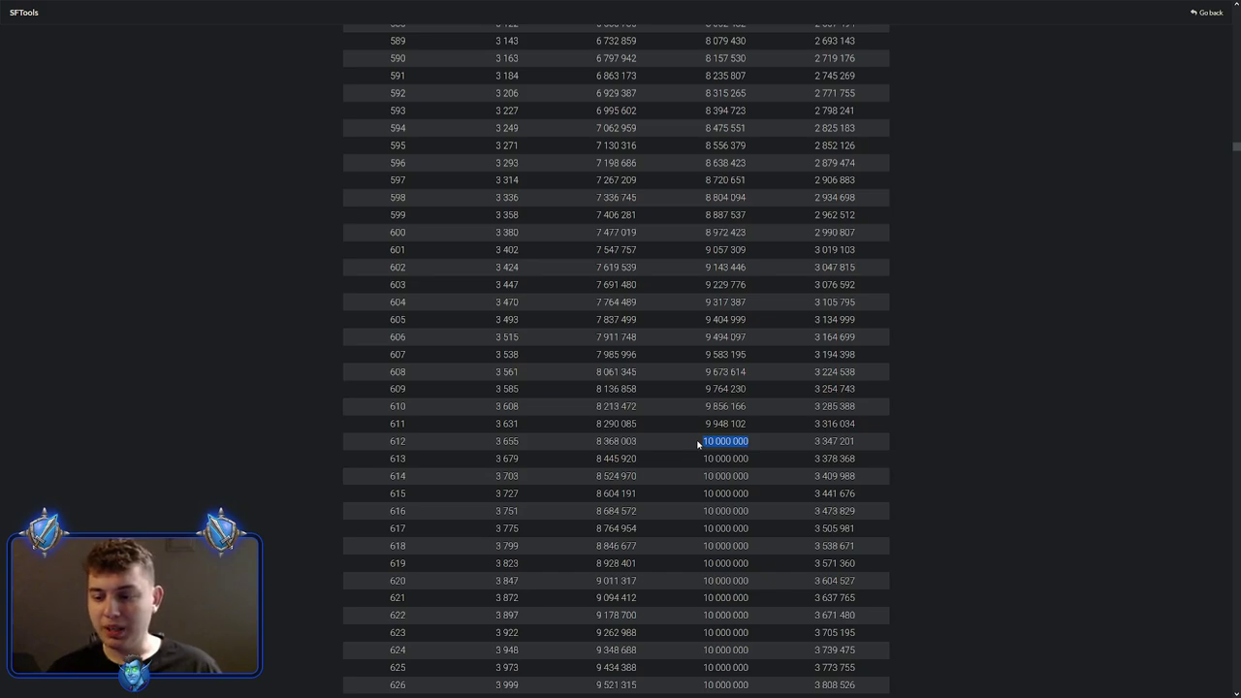
pyautogui.click(697, 443)
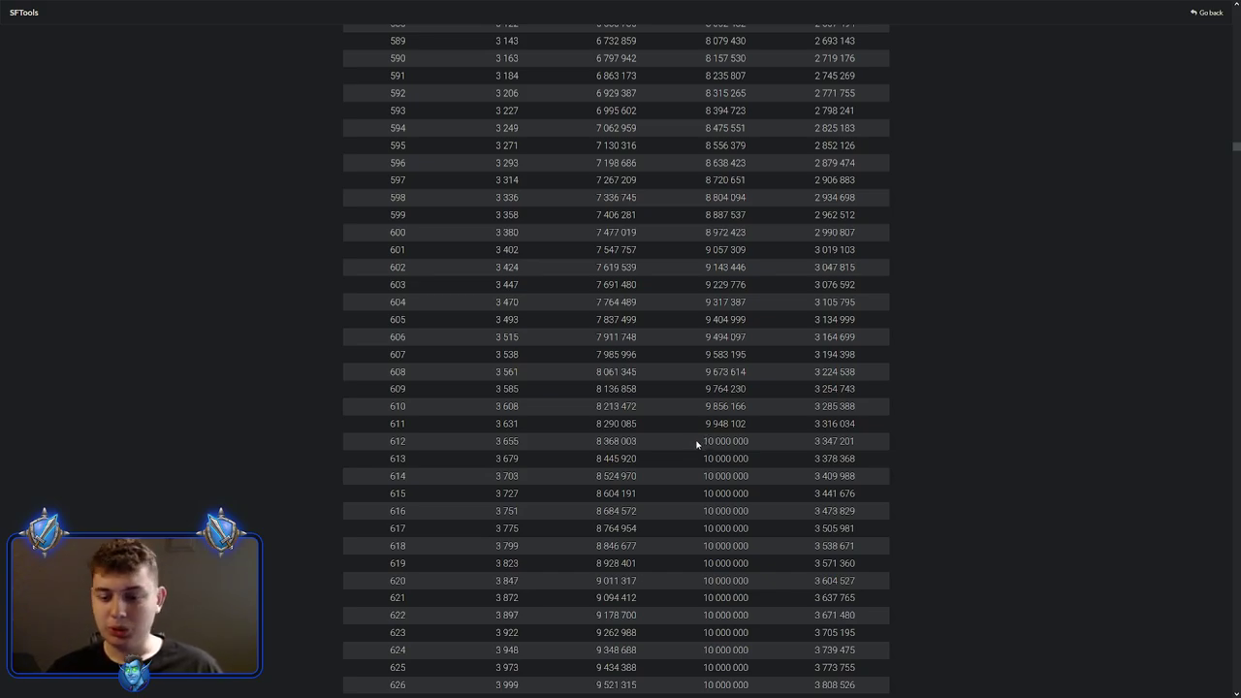
pyautogui.click(397, 442)
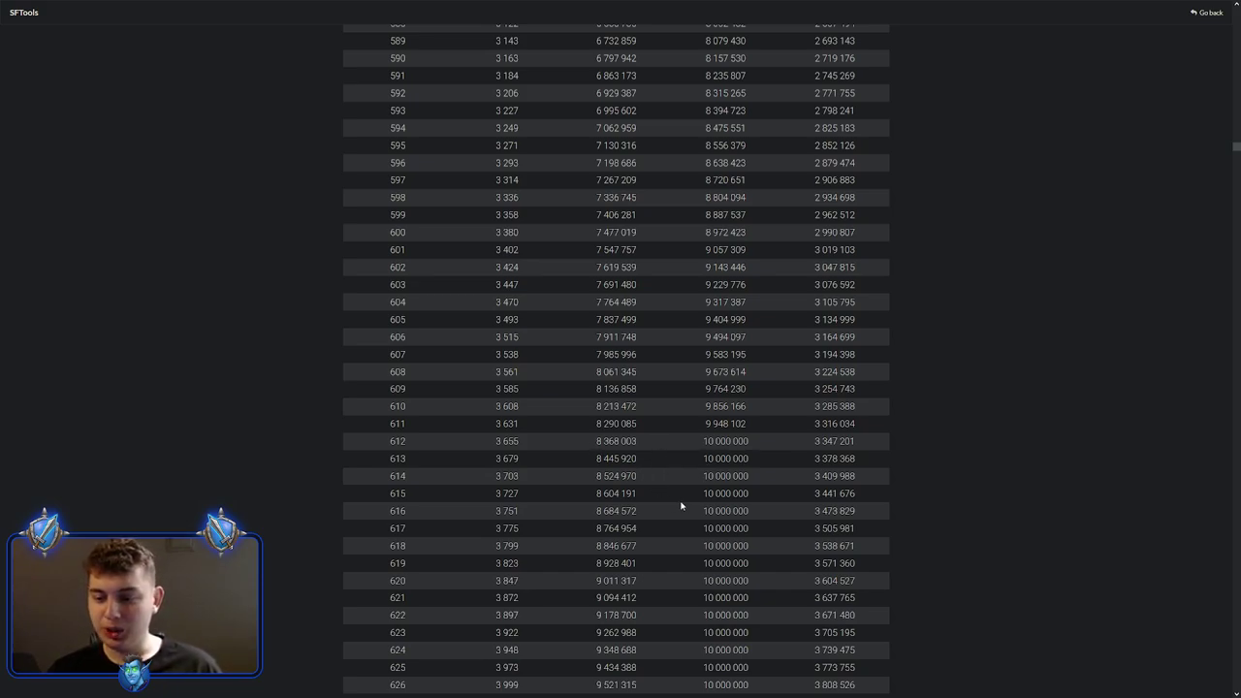
# - Go back through the table to its first levels and review the Griffin and Guard Duty / Dice columns
pyautogui.scroll(-3, 691, 475)
pyautogui.scroll(7, 683, 499)
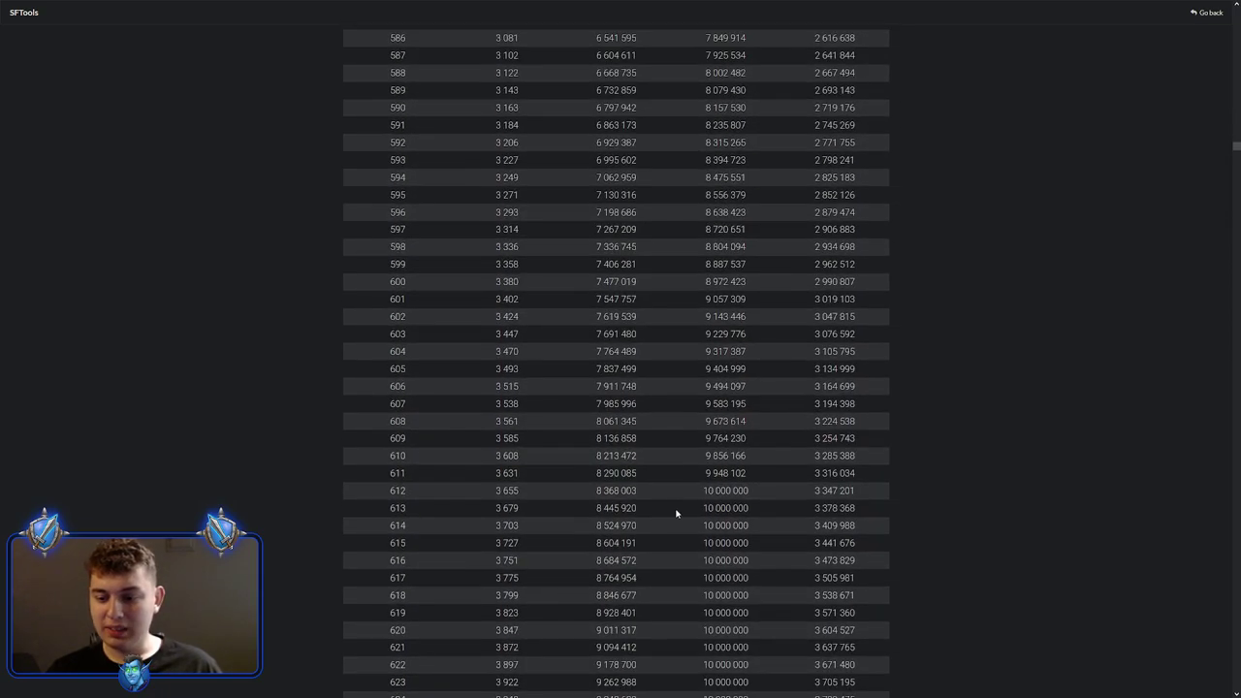
pyautogui.scroll(20, 685, 504)
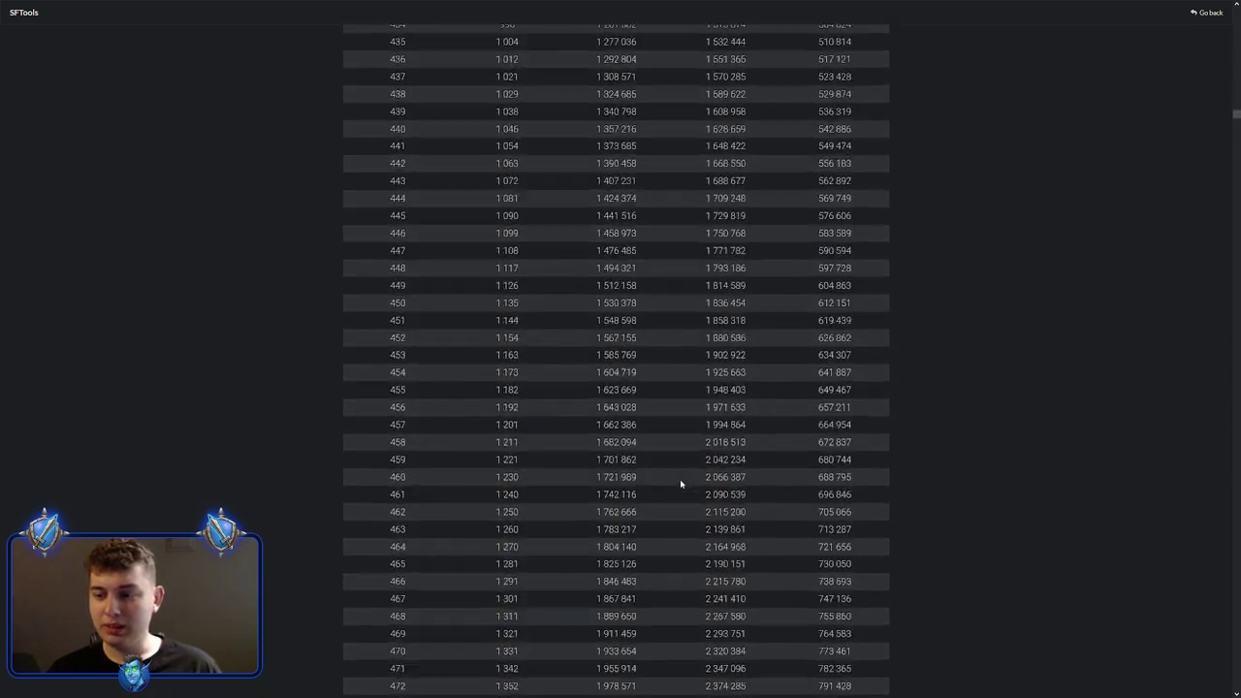
pyautogui.scroll(20, 654, 504)
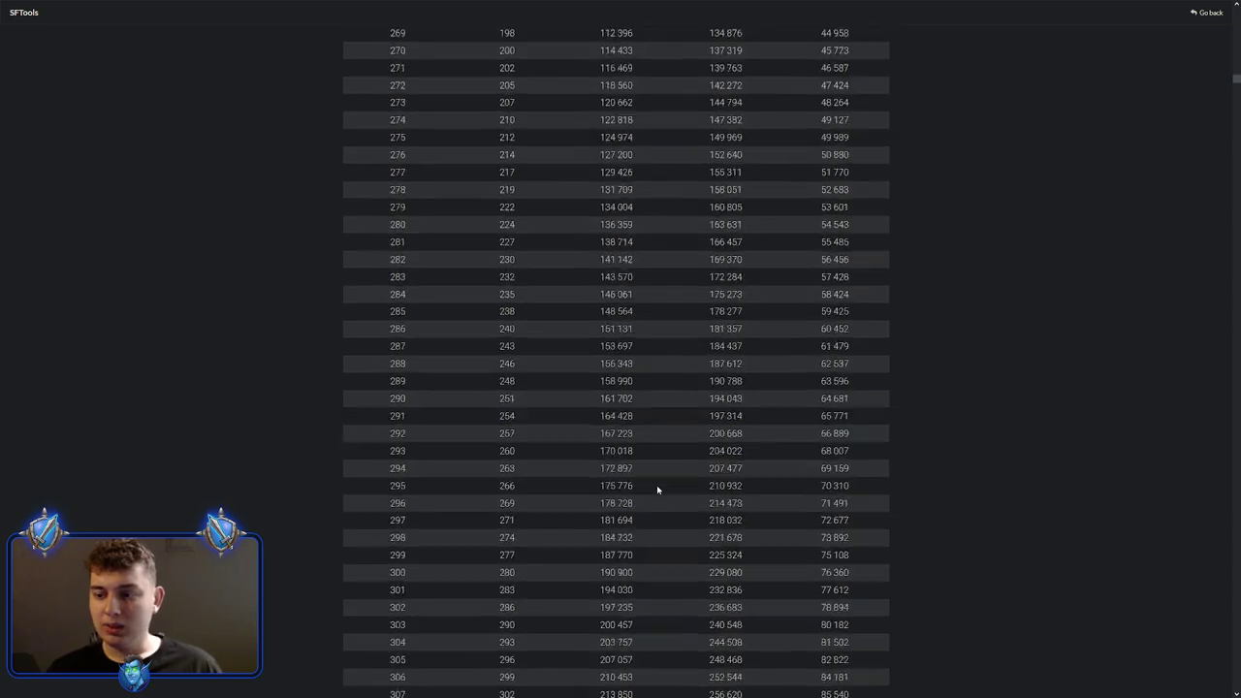
pyautogui.scroll(20, 658, 489)
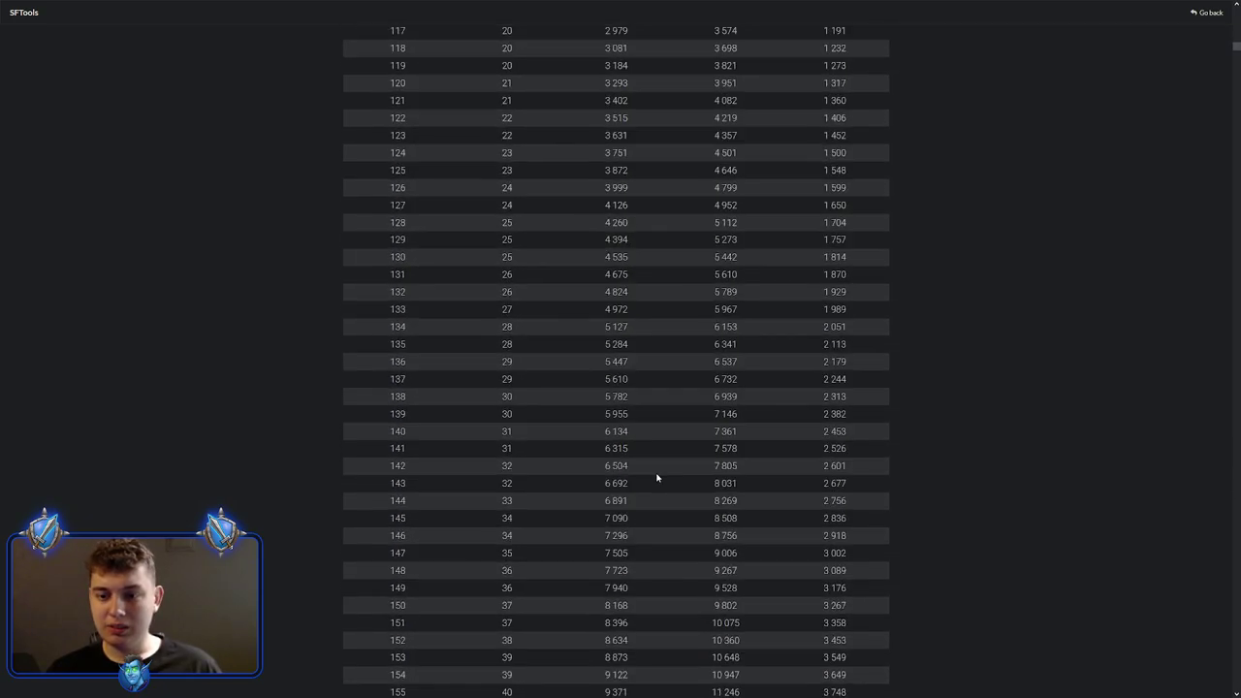
pyautogui.scroll(20, 656, 476)
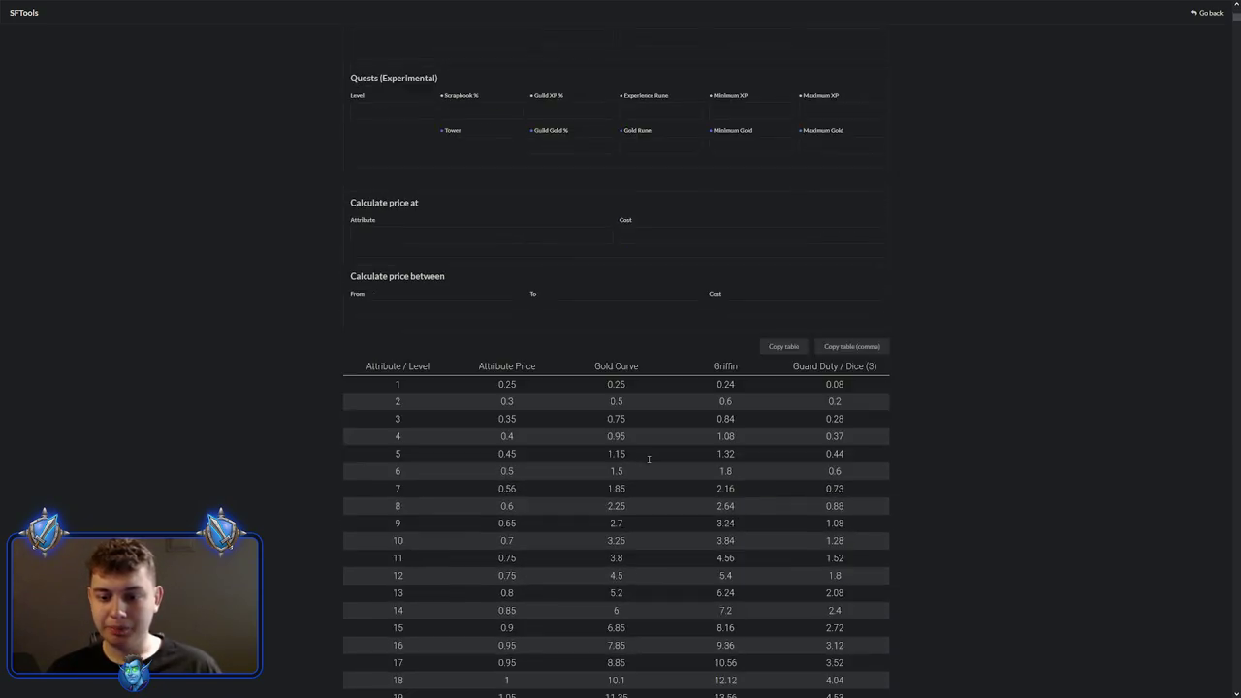
pyautogui.scroll(-1, 590, 438)
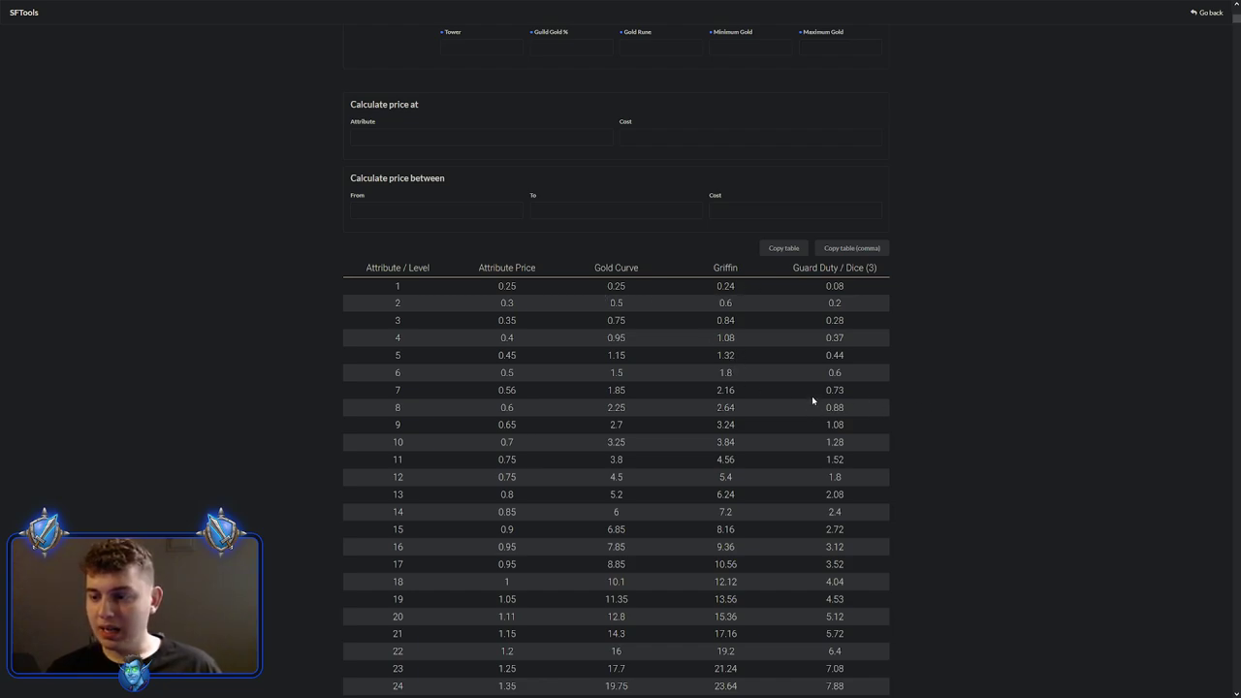
pyautogui.scroll(-2, 845, 304)
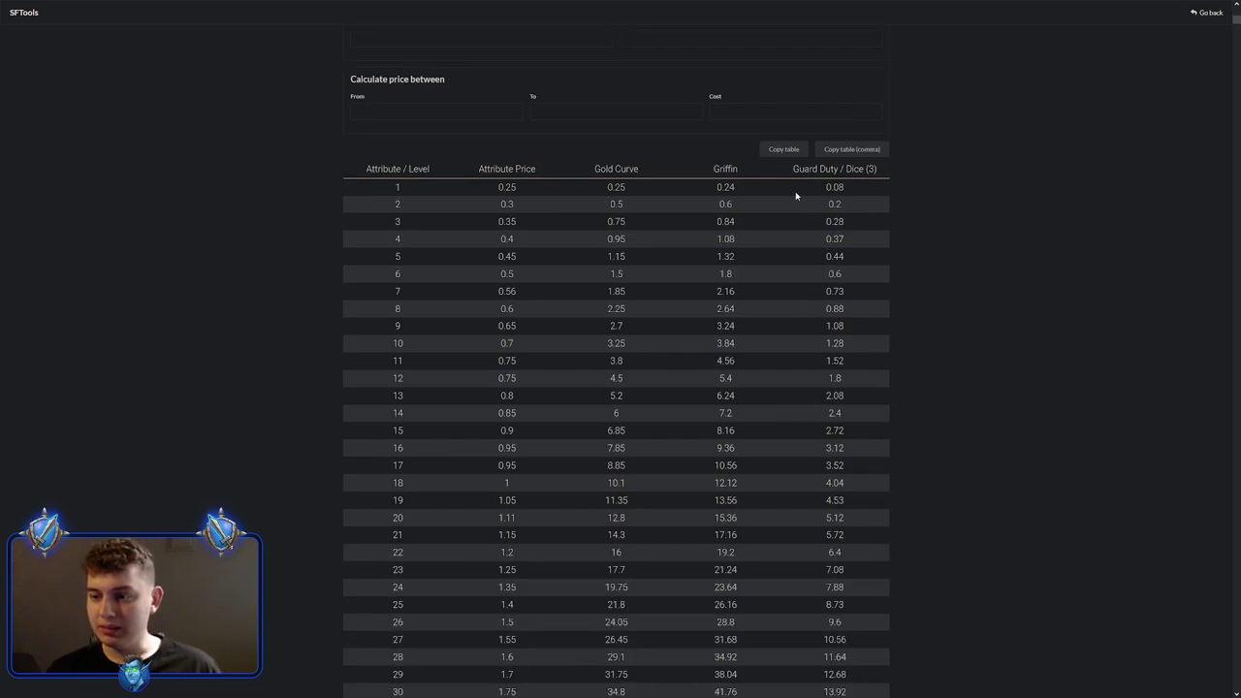
pyautogui.scroll(-10, 795, 191)
pyautogui.scroll(4, 669, 423)
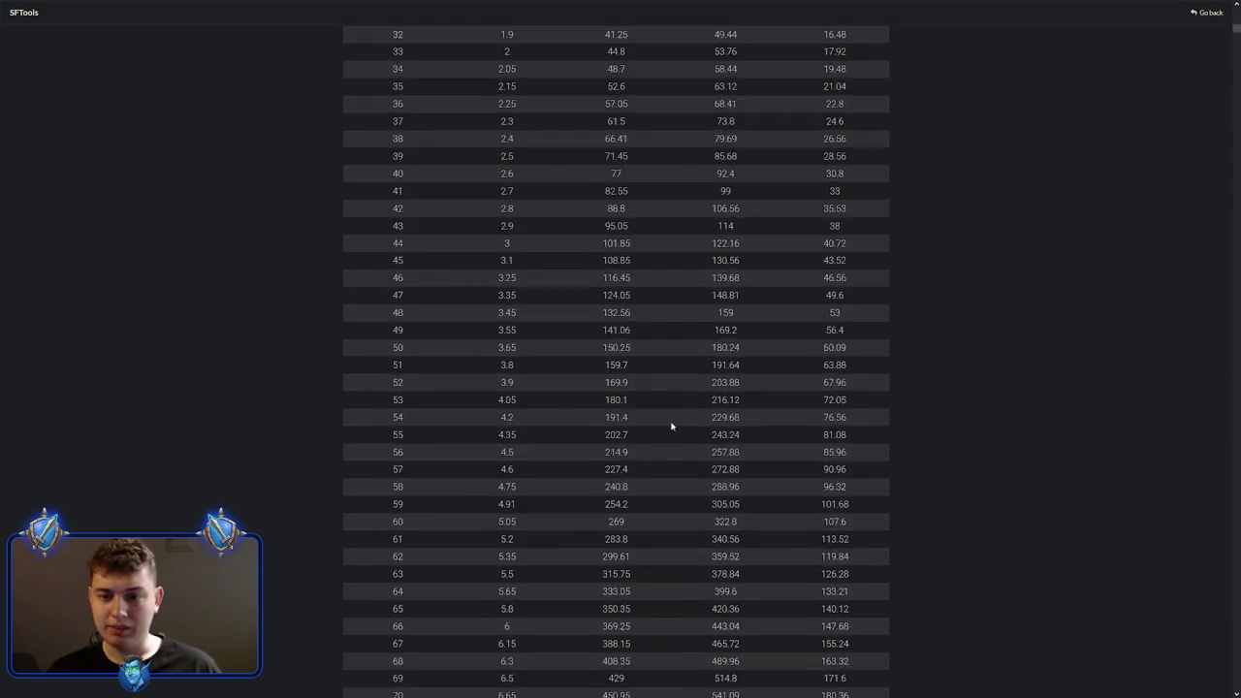
pyautogui.scroll(15, 671, 427)
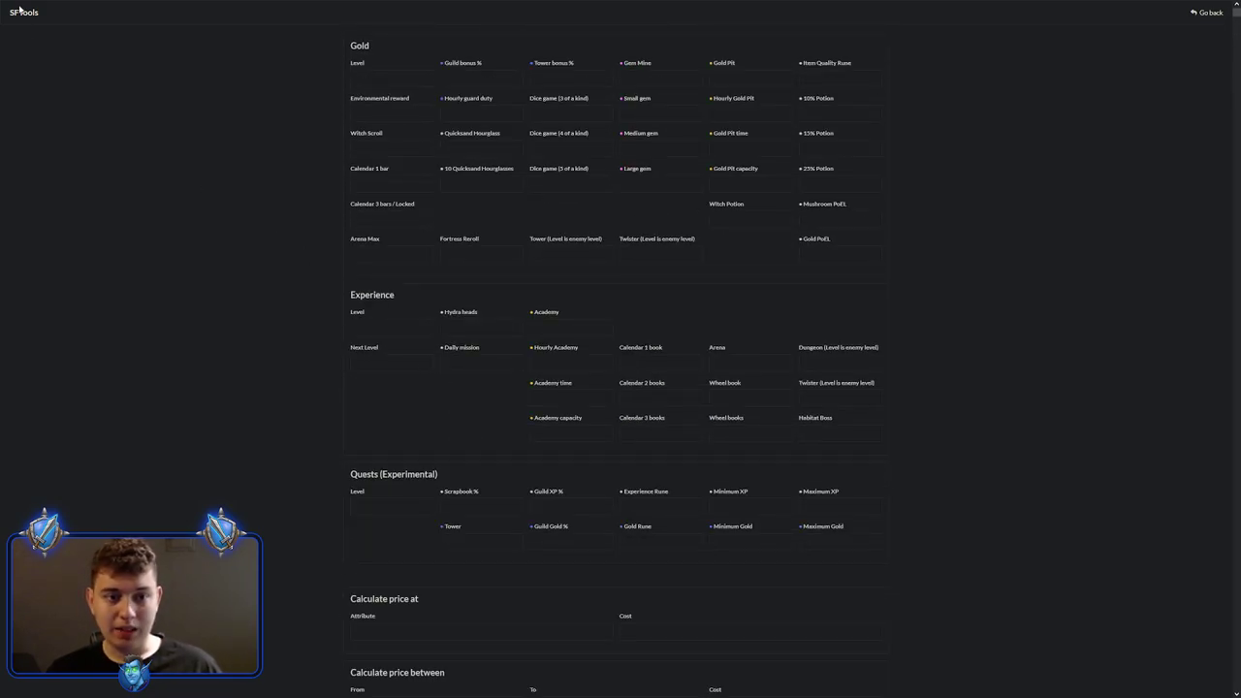
# - Open the file list of the Statistics tool and review the stored files, import choices and configuration options
pyautogui.click(26, 15)
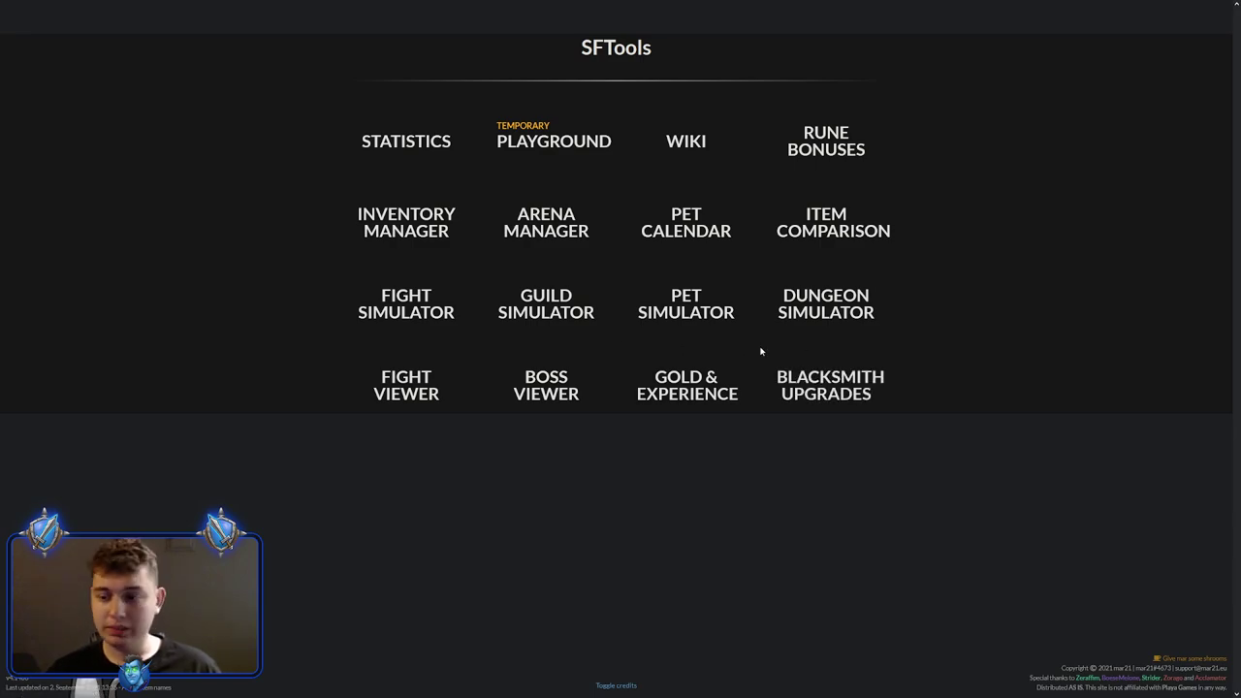
pyautogui.click(409, 140)
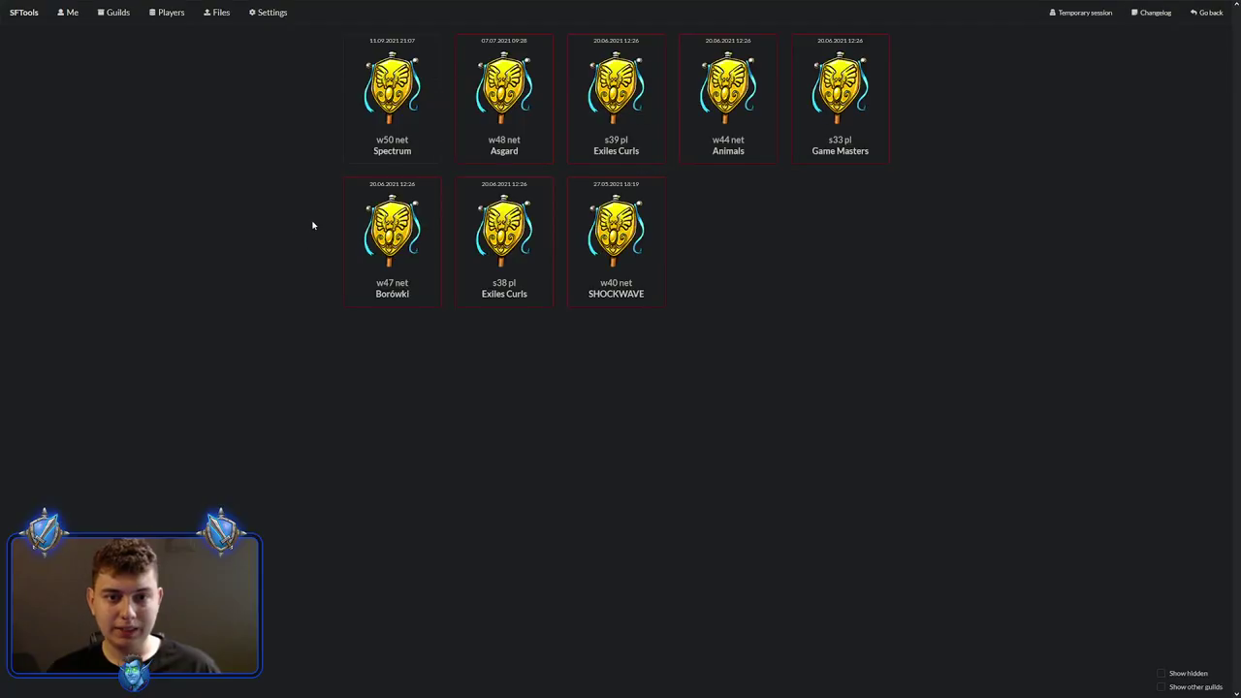
pyautogui.click(219, 14)
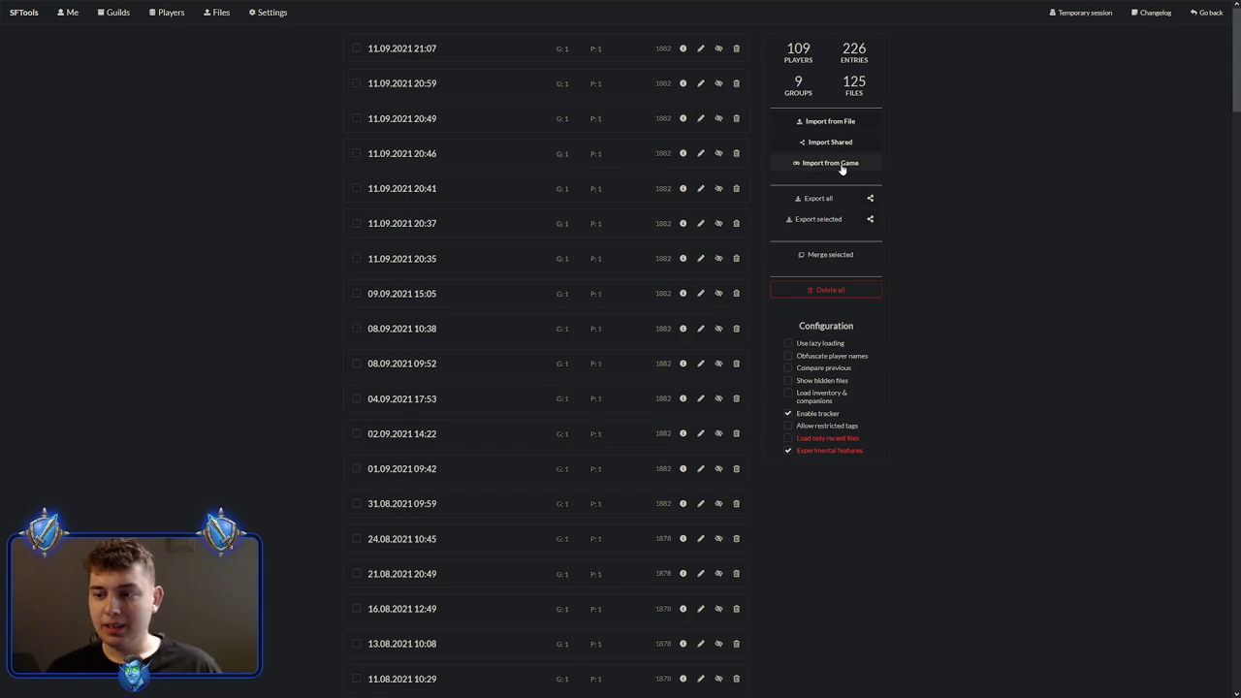
pyautogui.scroll(-3, 443, 377)
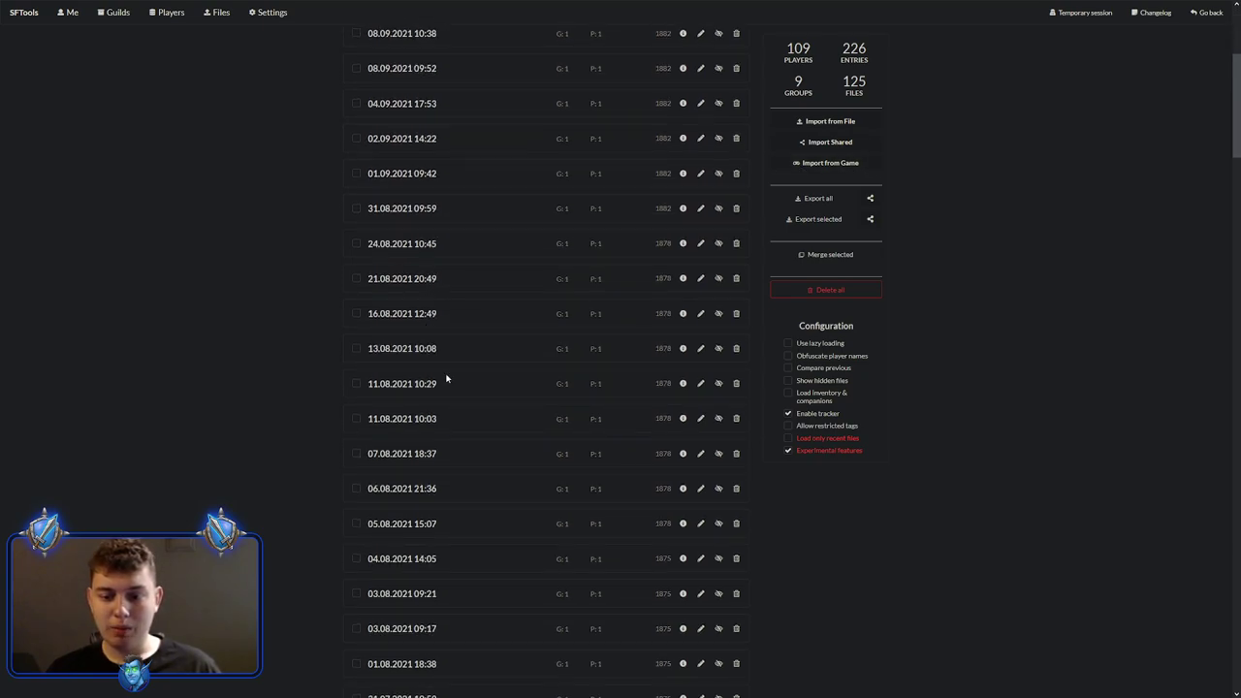
pyautogui.scroll(3, 432, 194)
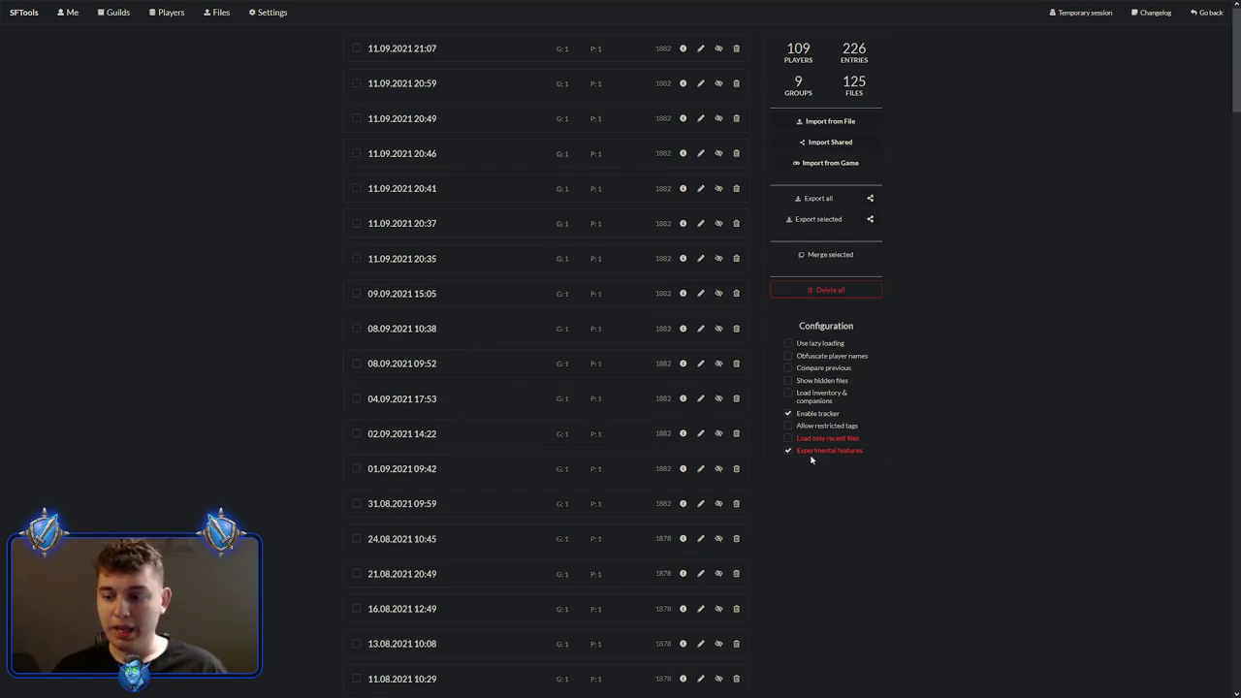
pyautogui.moveTo(814, 454)
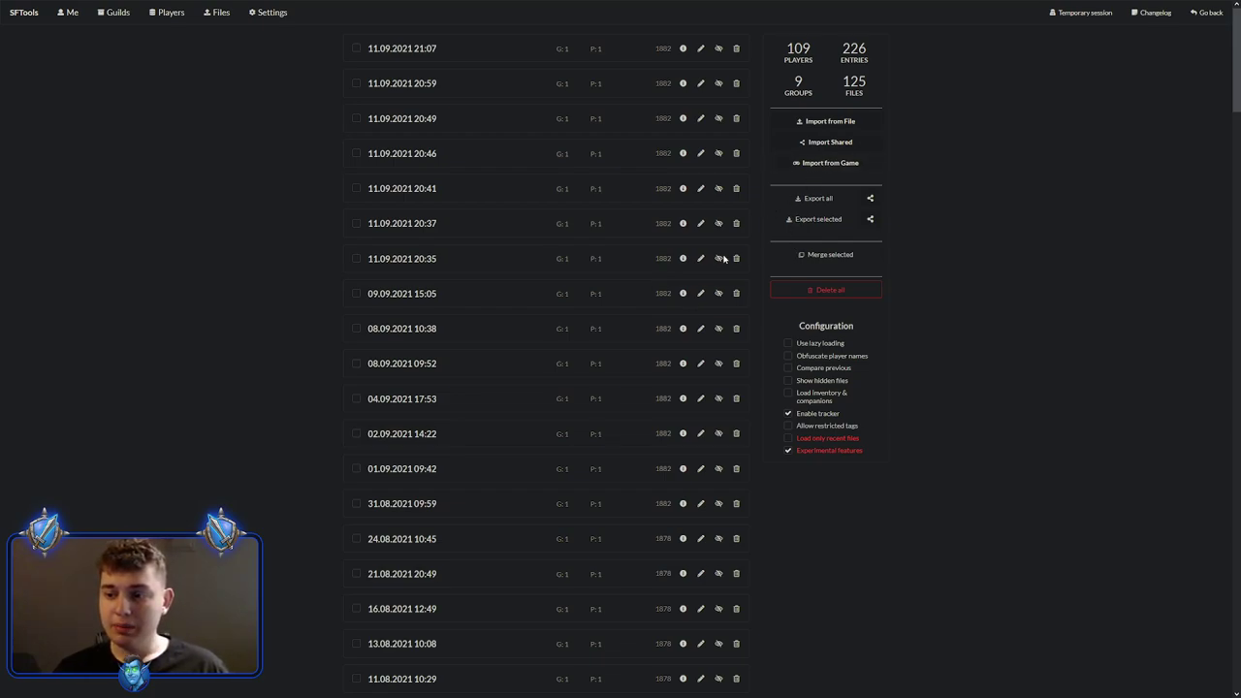
# - Open the import from the game and change the server part of the username to s37.sfgame.pl
pyautogui.click(813, 165)
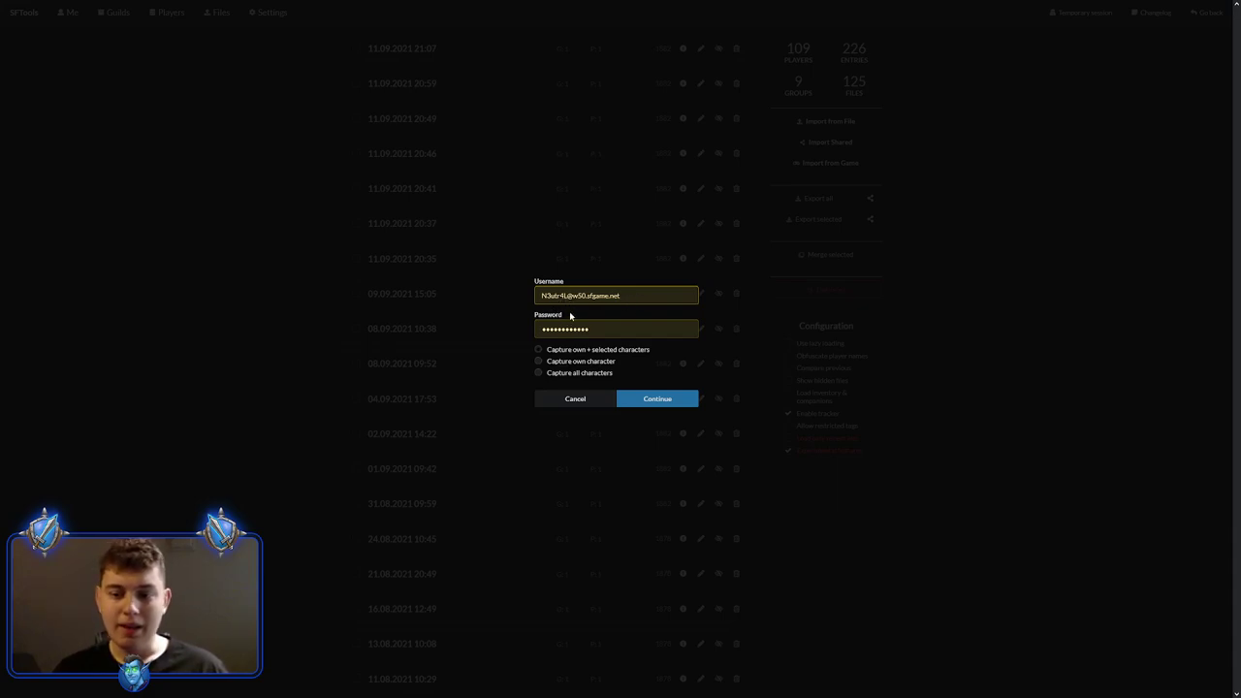
pyautogui.moveTo(572, 296); pyautogui.dragTo(618, 293)
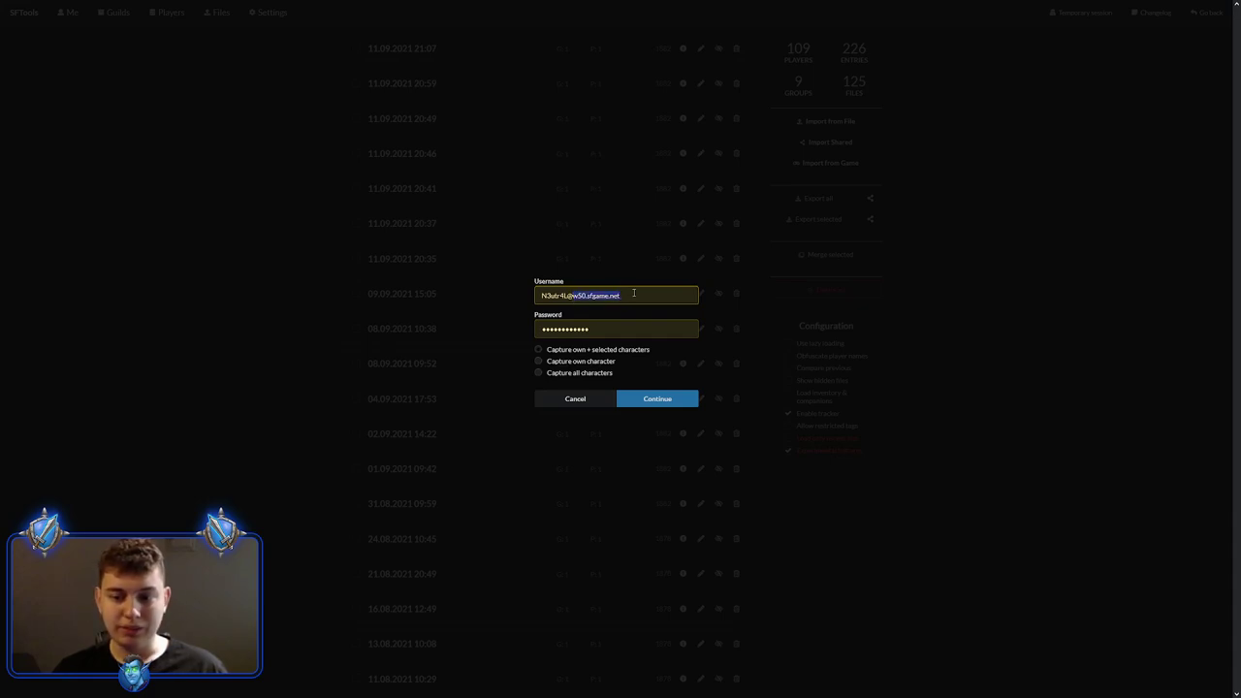
pyautogui.moveTo(633, 292); pyautogui.dragTo(576, 297)
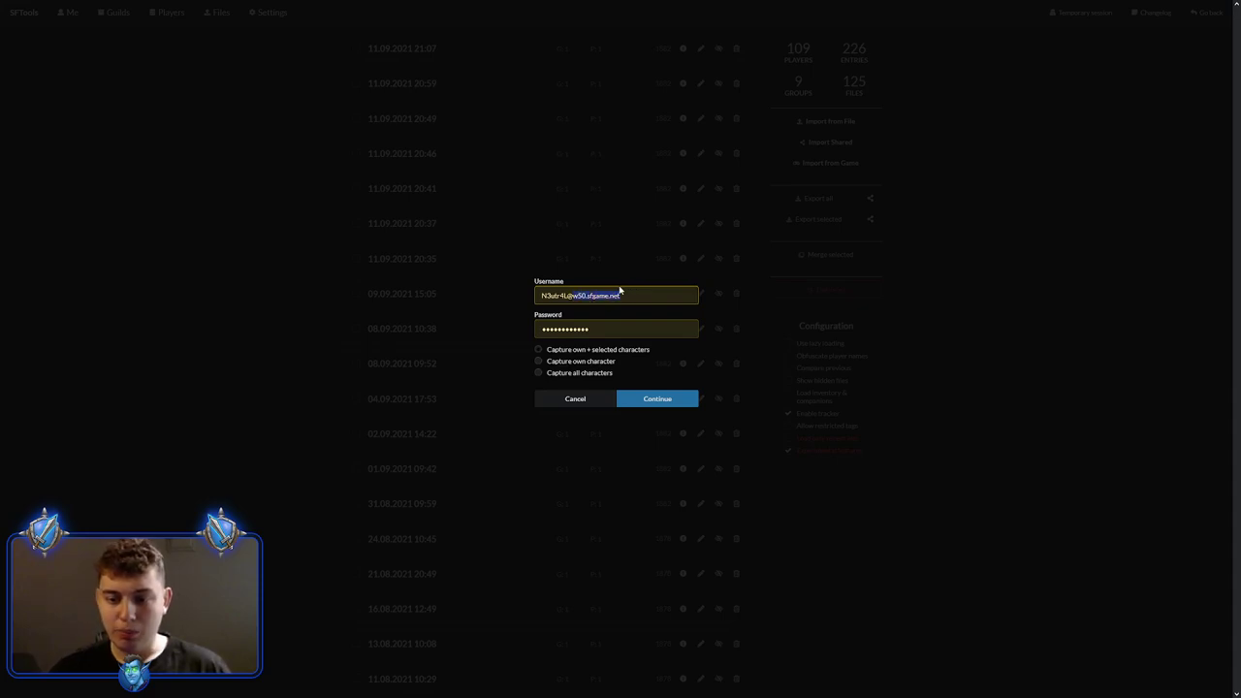
pyautogui.press('BackSpace')
pyautogui.write('s36')
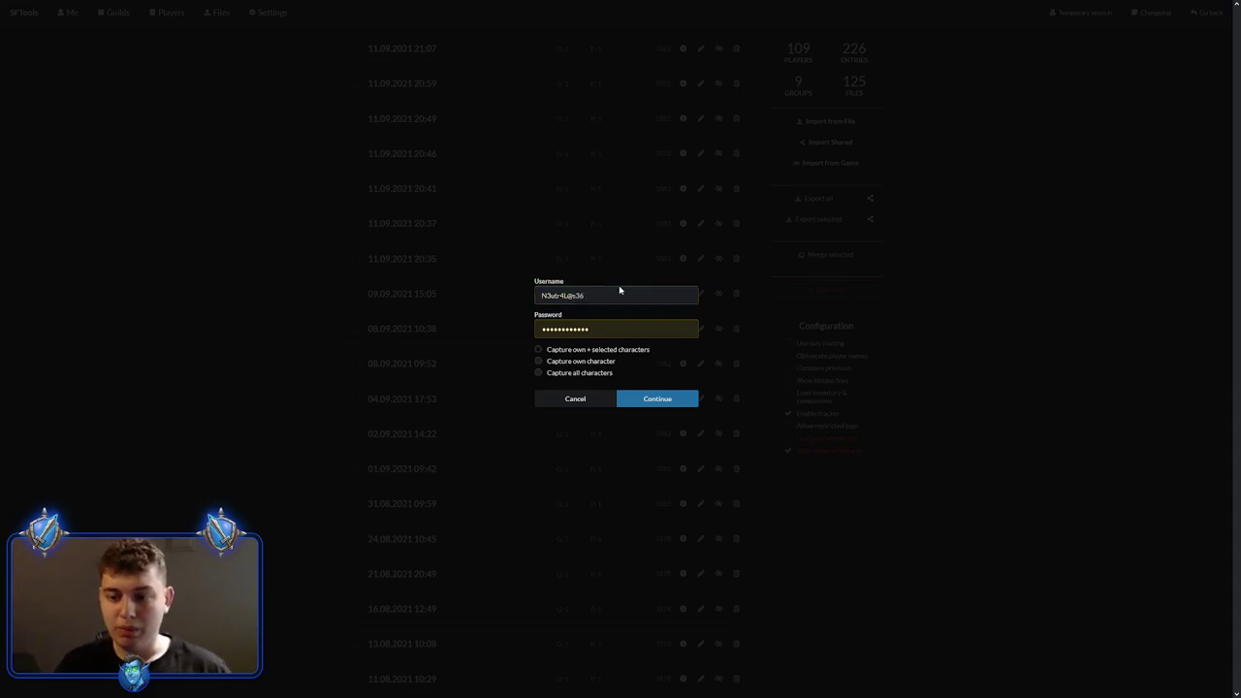
pyautogui.press('BackSpace')
pyautogui.write('7.s')
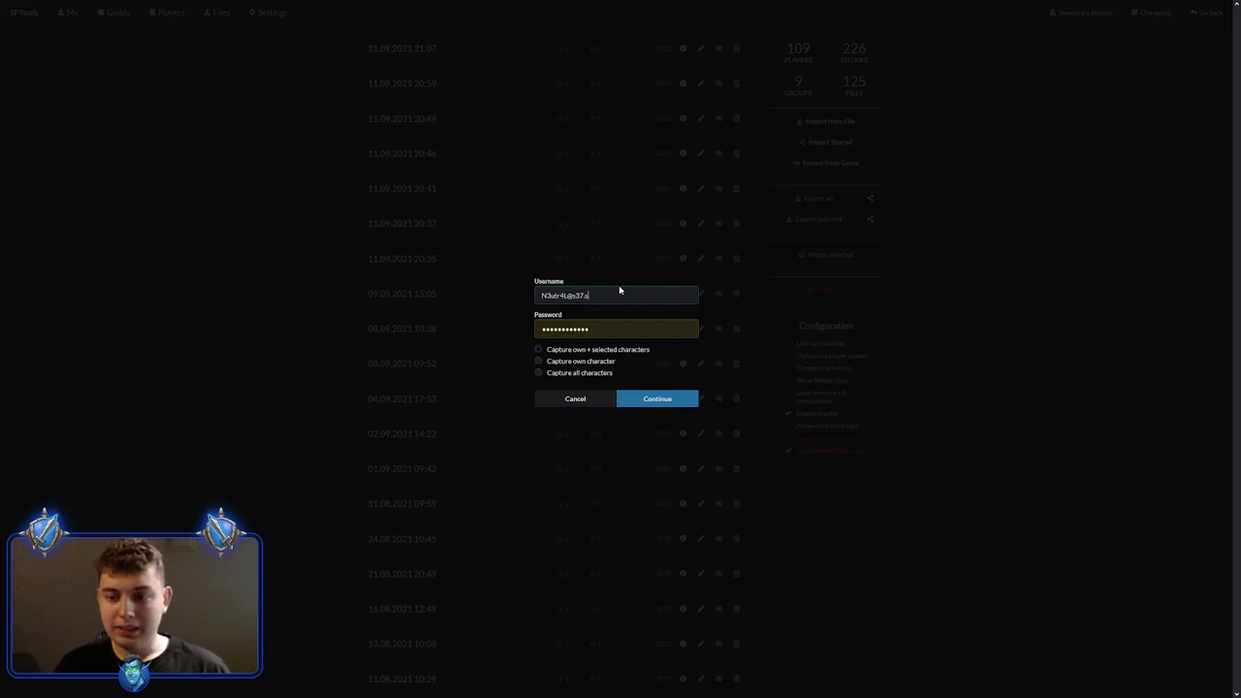
pyautogui.write('fgame.pl')
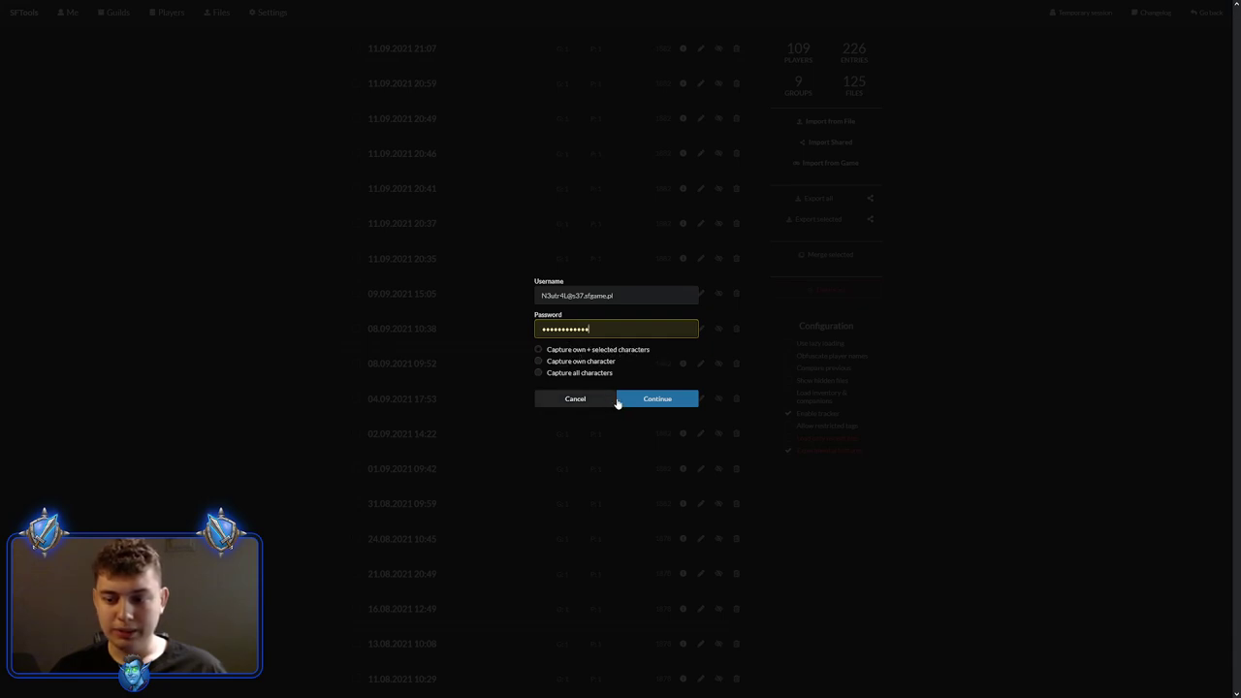
# - Continue to the selection of players to be imported, look through the whole list and cancel the selection
pyautogui.click(656, 399)
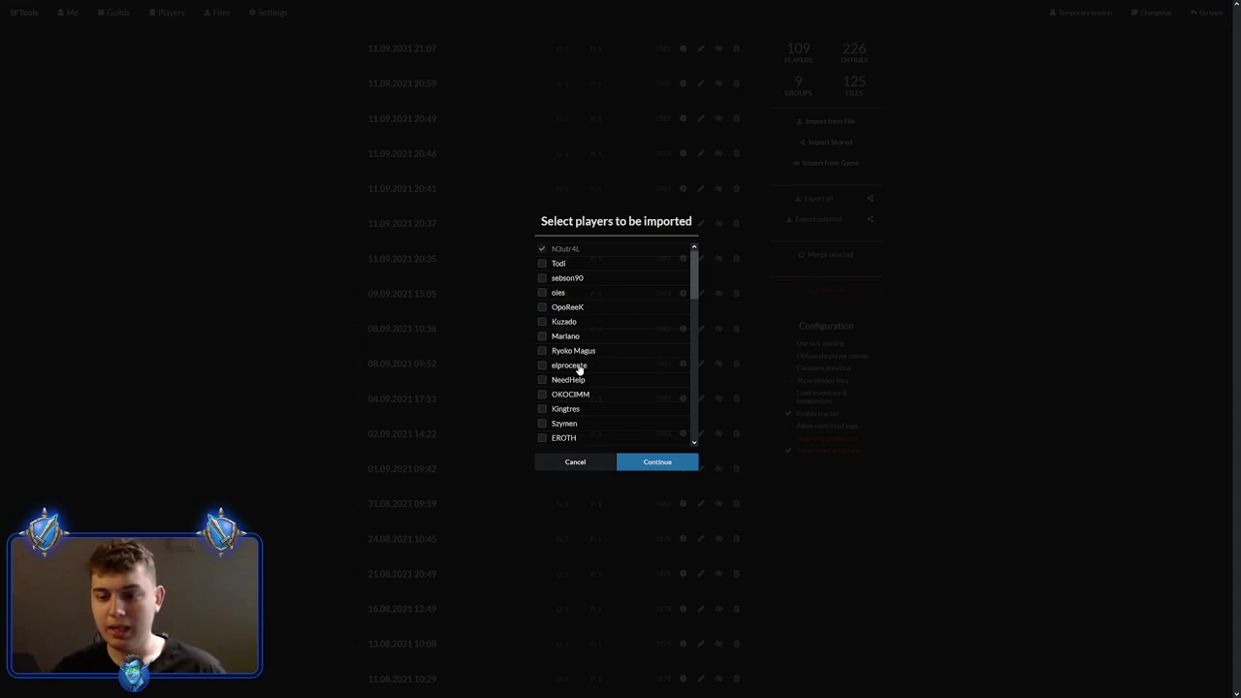
pyautogui.scroll(-8, 591, 353)
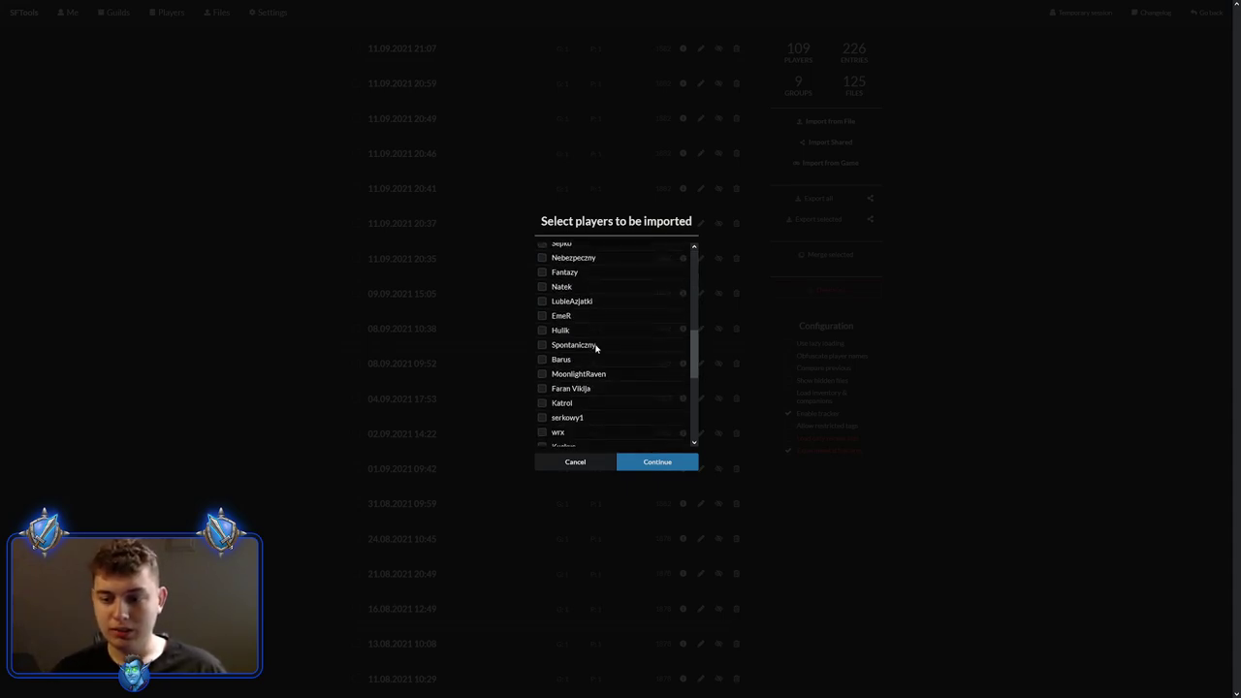
pyautogui.scroll(5, 593, 368)
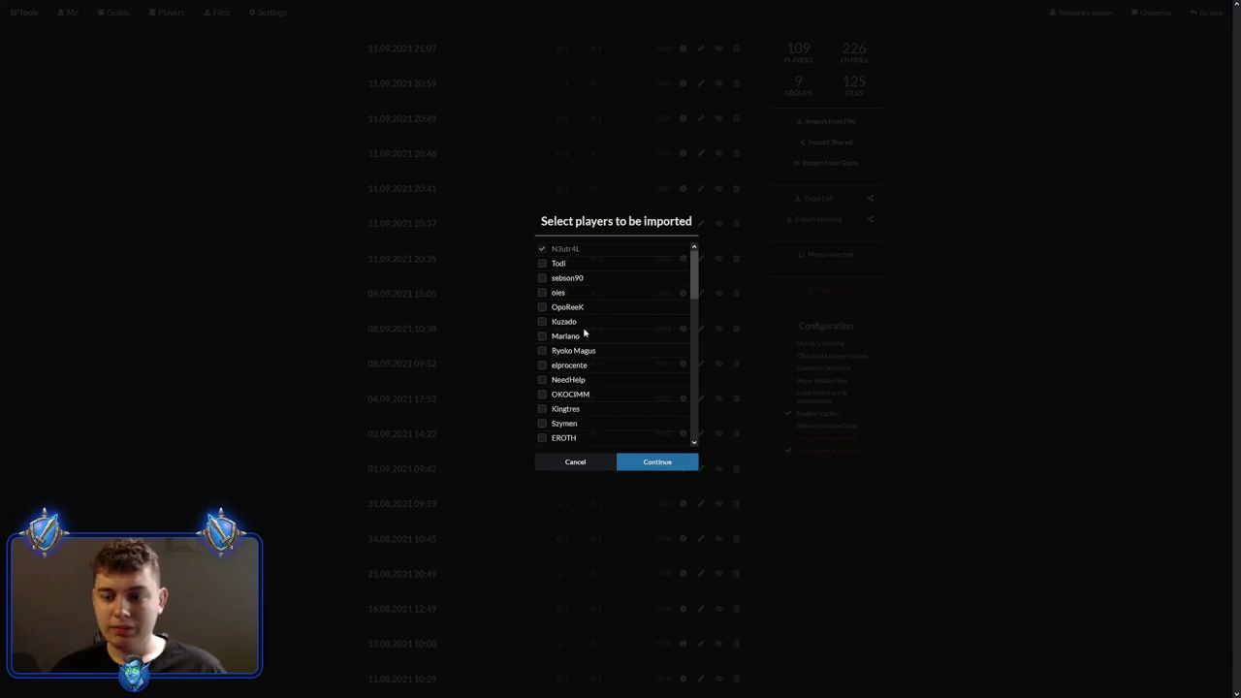
pyautogui.scroll(4, 583, 323)
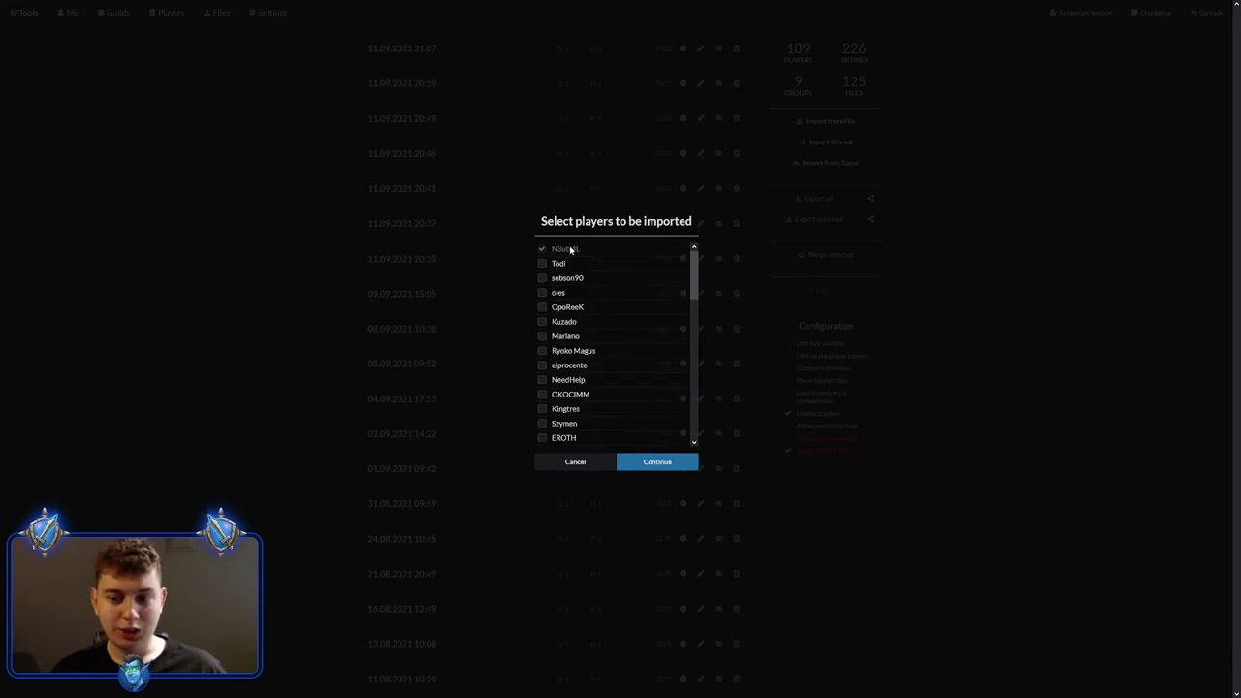
pyautogui.scroll(-8, 601, 324)
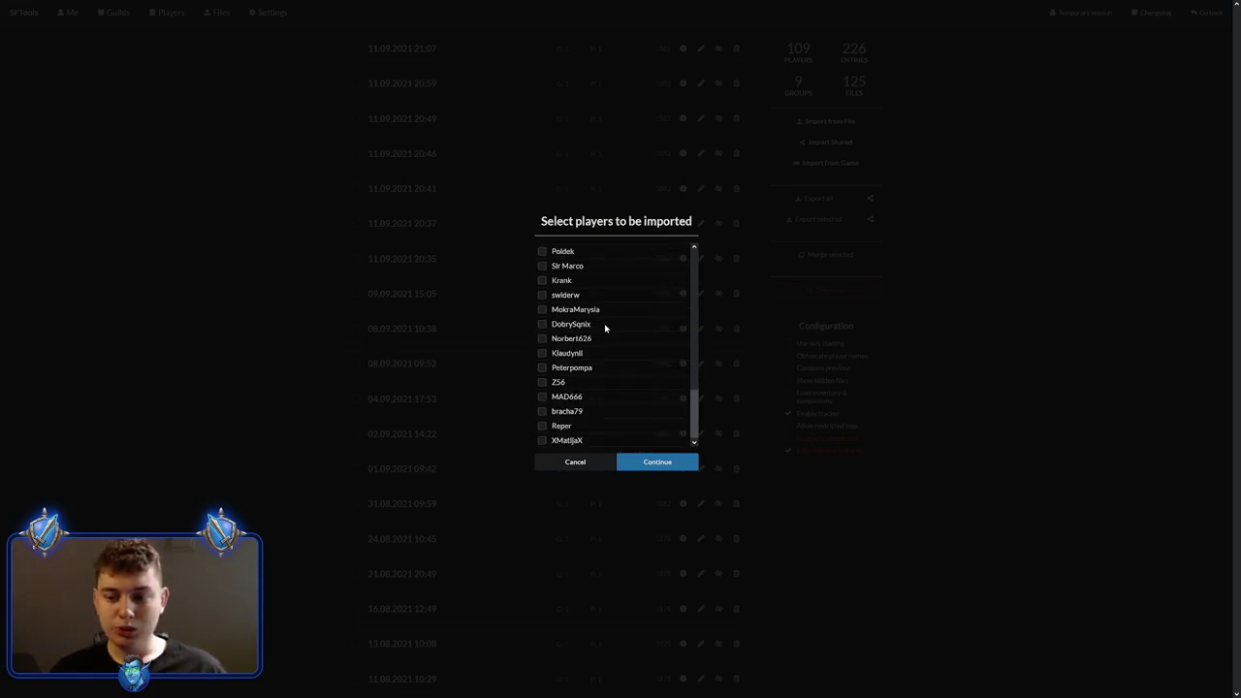
pyautogui.scroll(1, 573, 316)
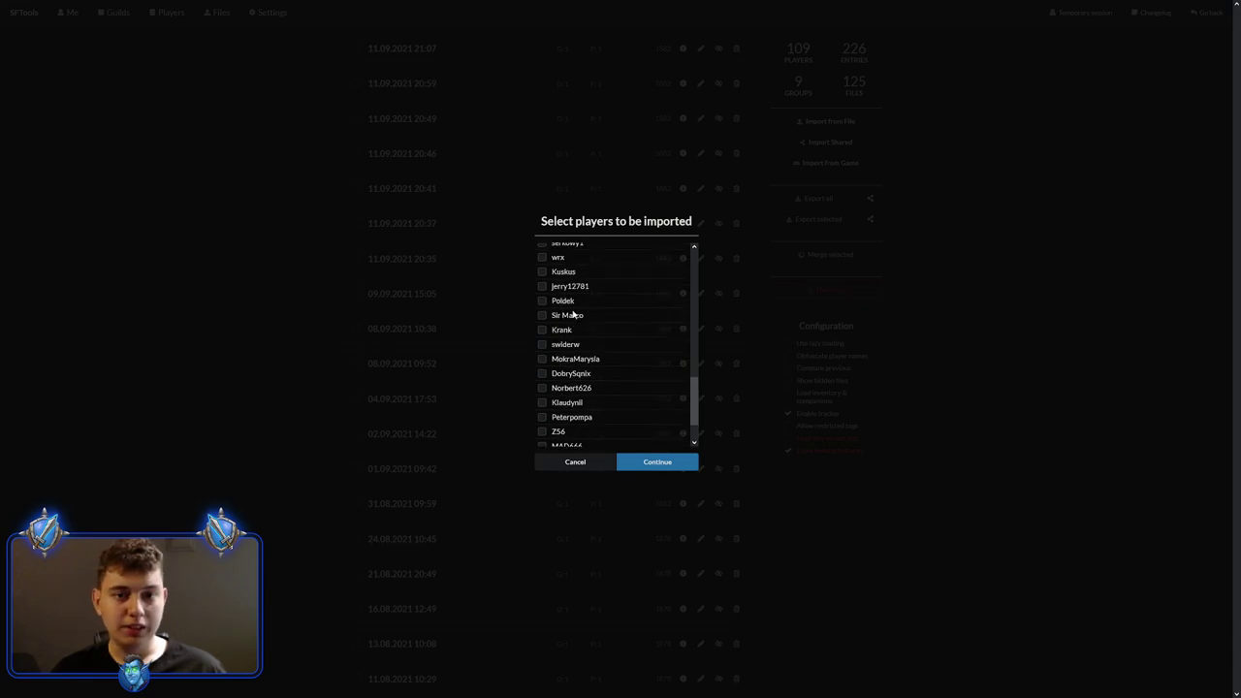
pyautogui.scroll(7, 577, 317)
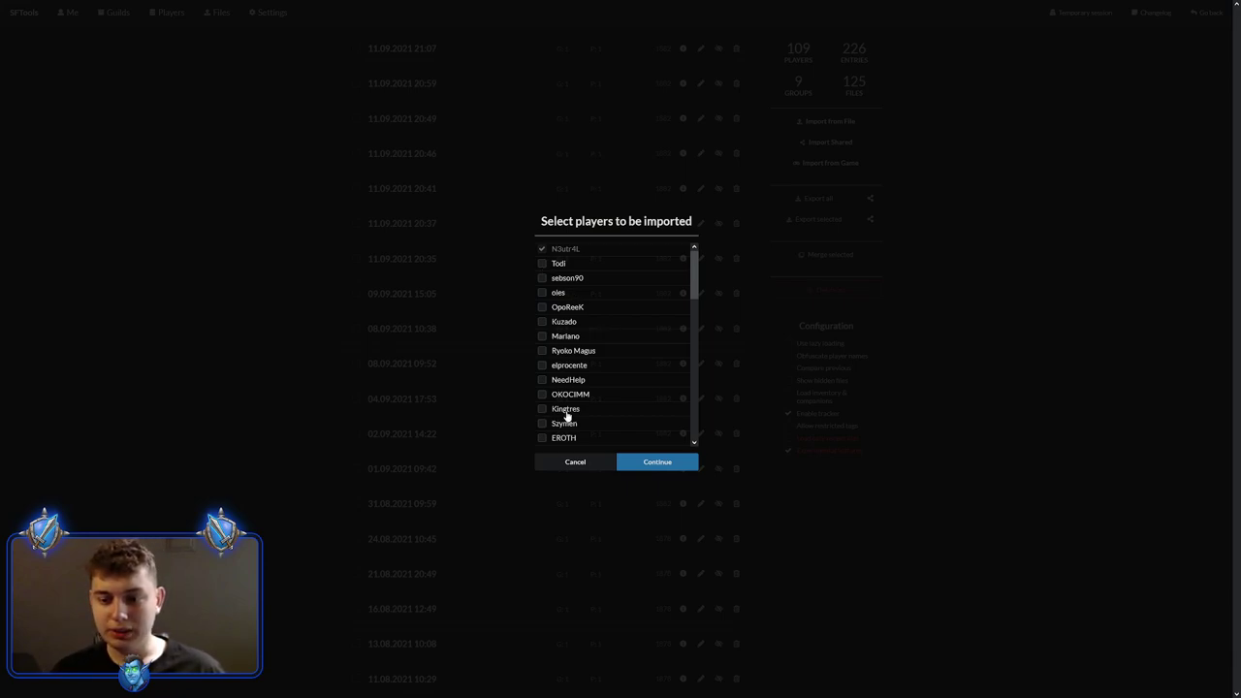
pyautogui.scroll(-7, 565, 412)
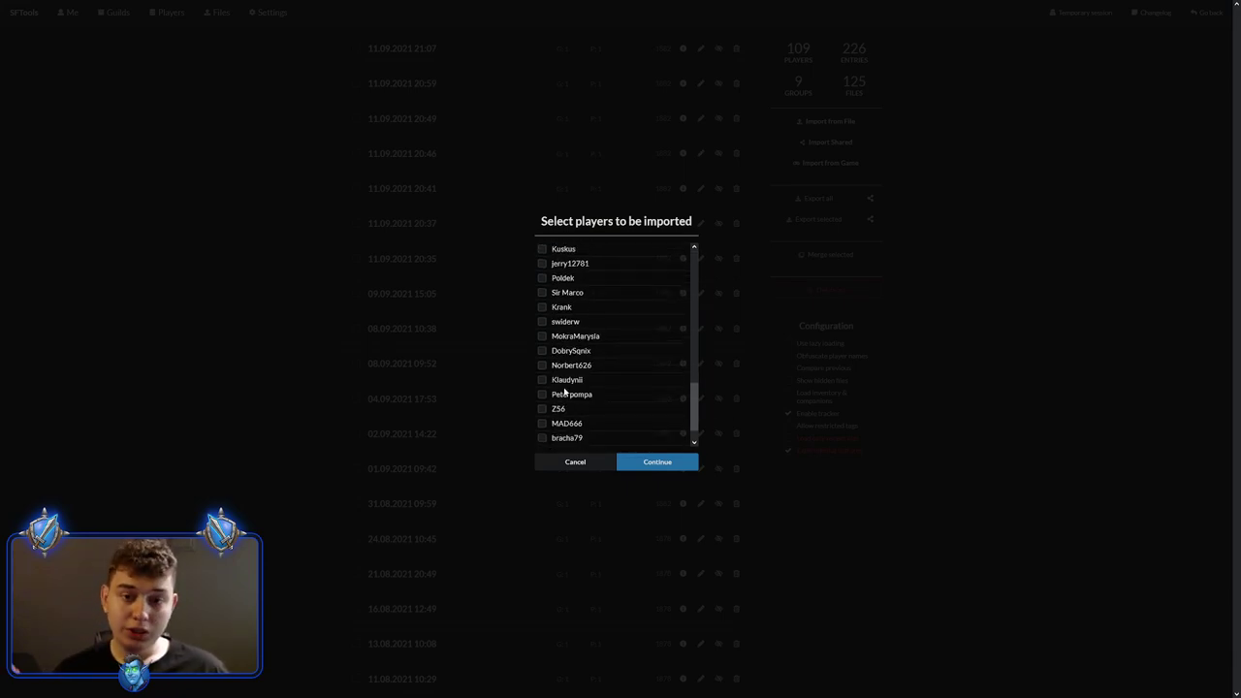
pyautogui.scroll(-1, 560, 402)
pyautogui.scroll(8, 572, 415)
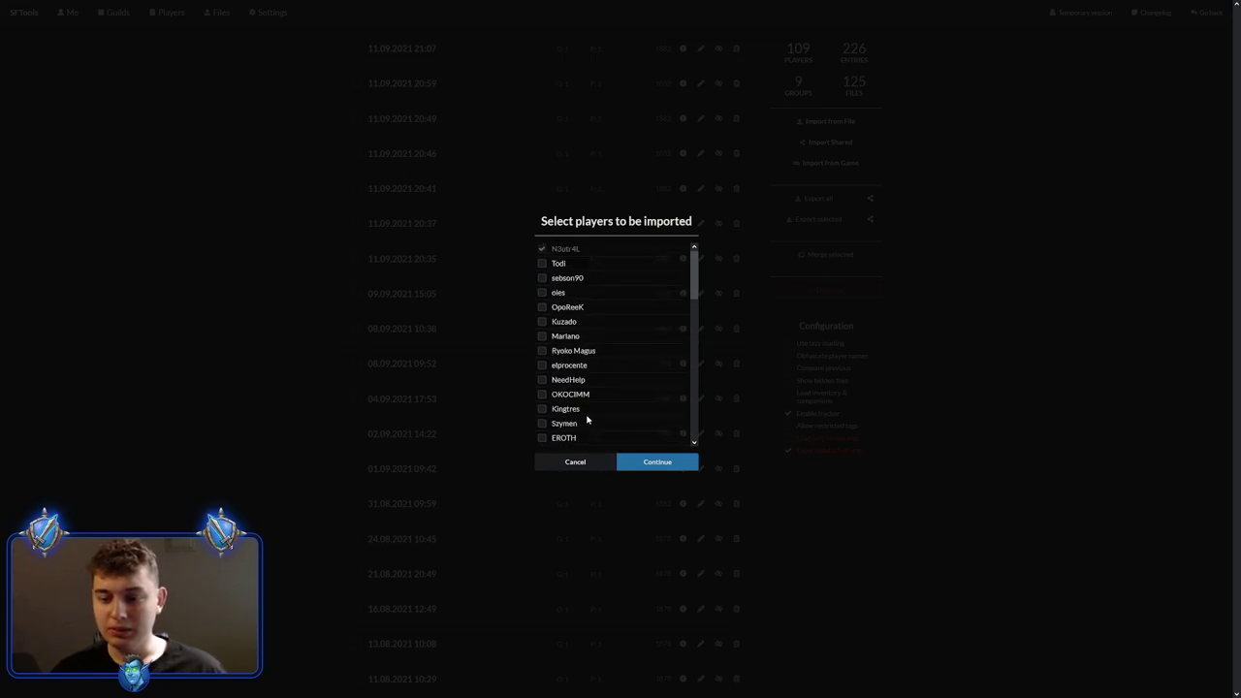
pyautogui.click(557, 463)
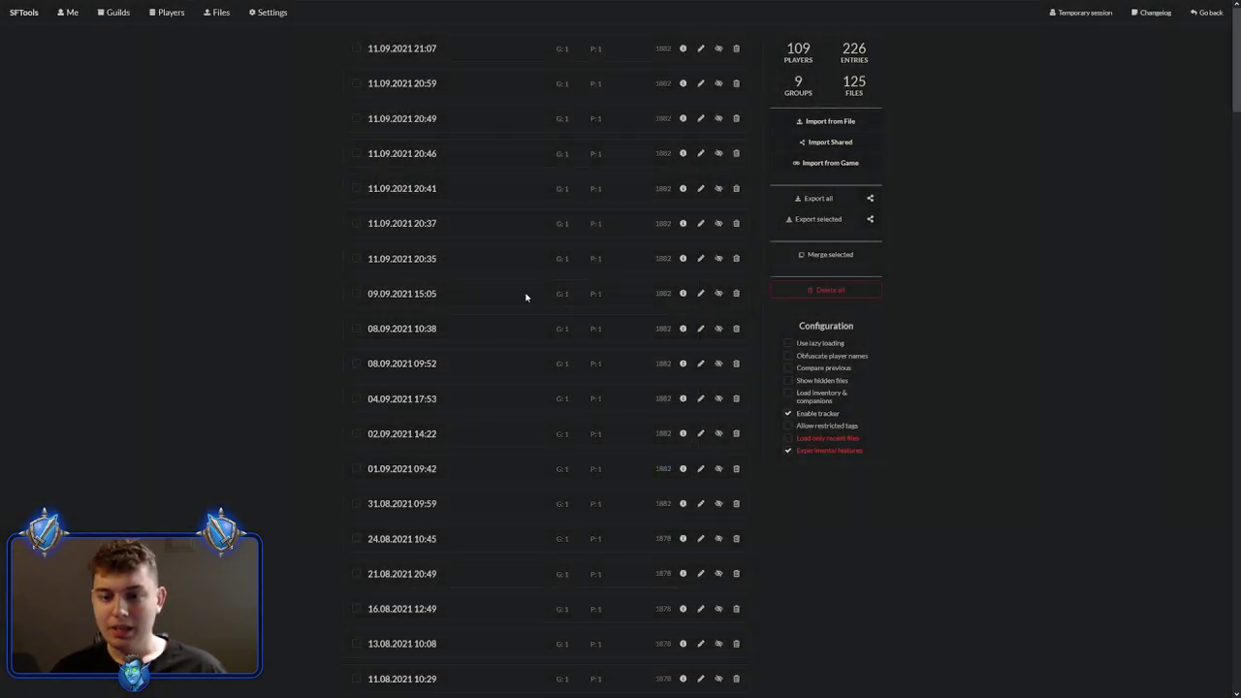
# - Import the own character's data from the game with the s37.sfgame.pl login
pyautogui.click(809, 166)
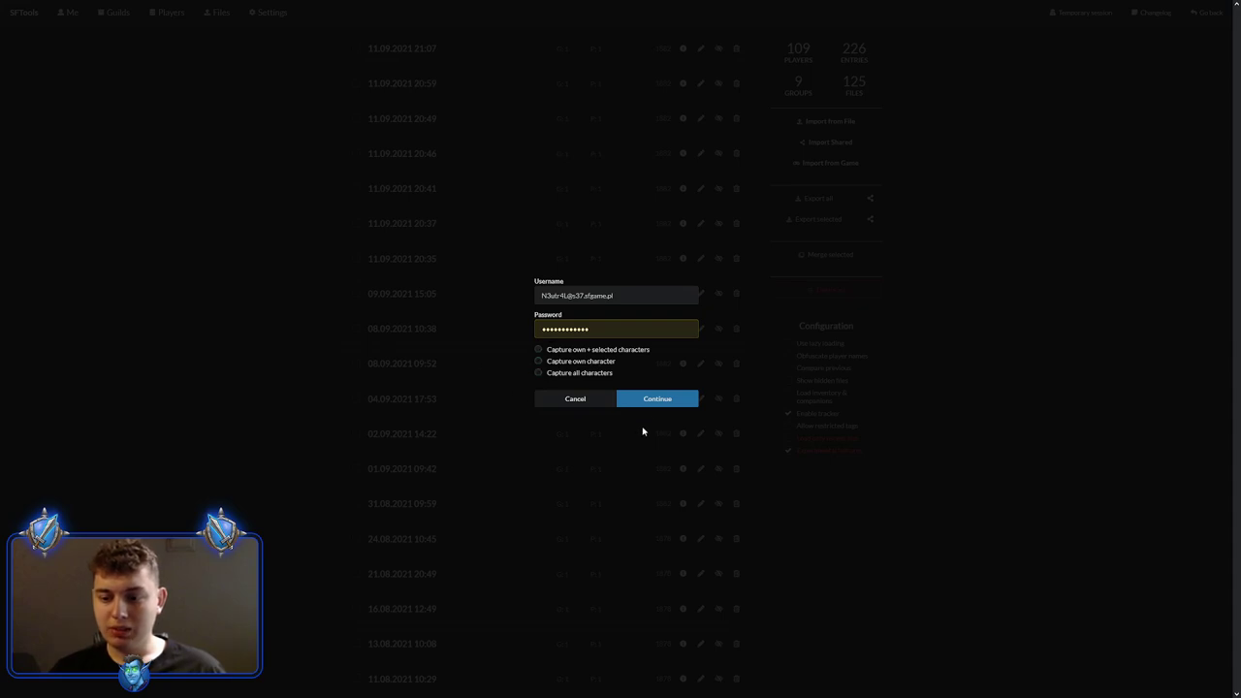
pyautogui.click(657, 399)
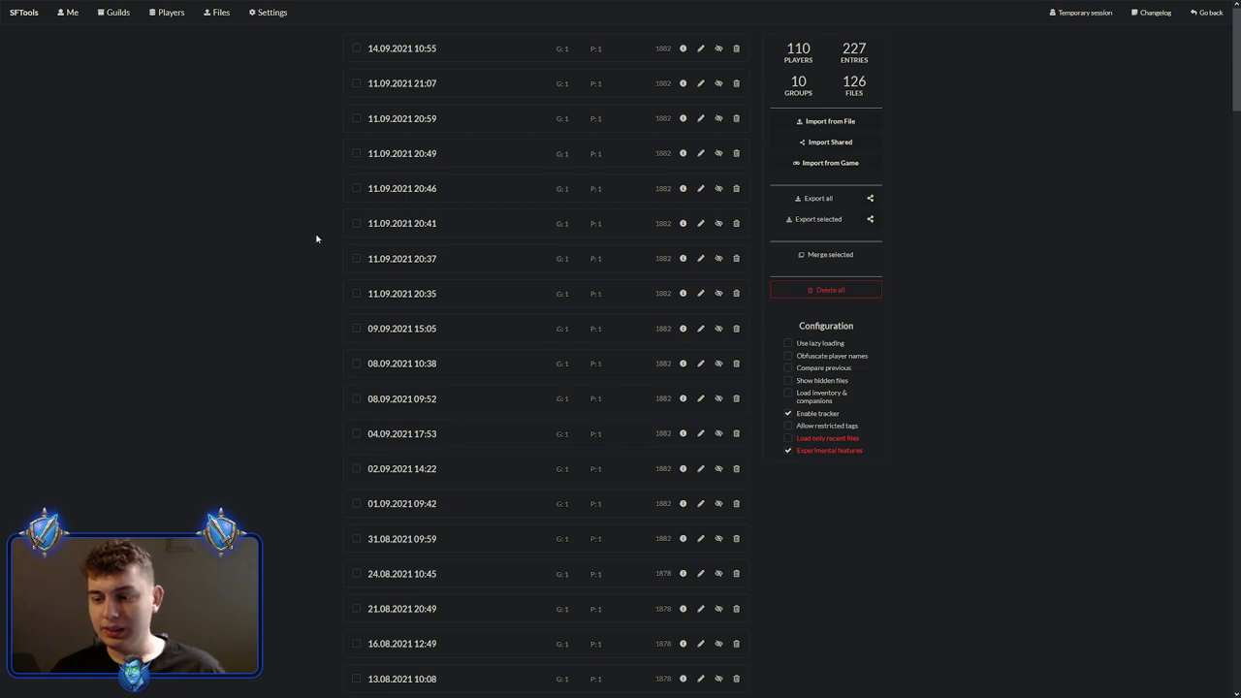
# - Open the Dungeon Simulator from the tools overview and poll the saved characters to view them
pyautogui.click(30, 14)
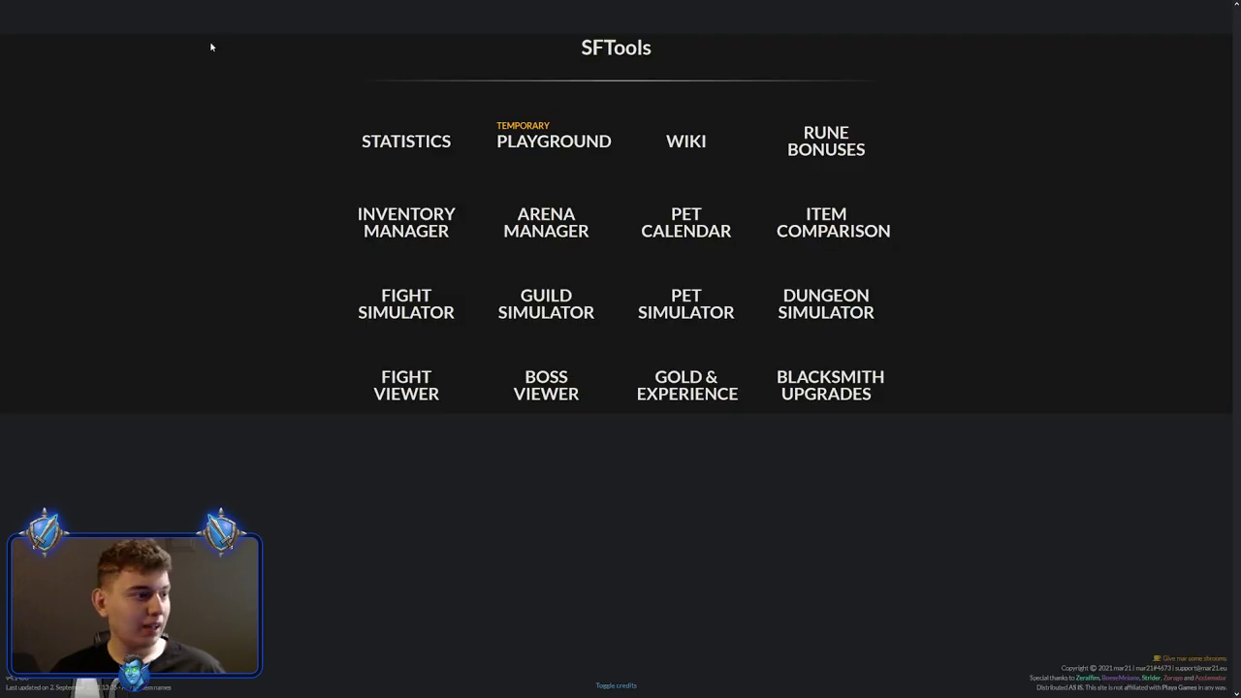
pyautogui.click(817, 306)
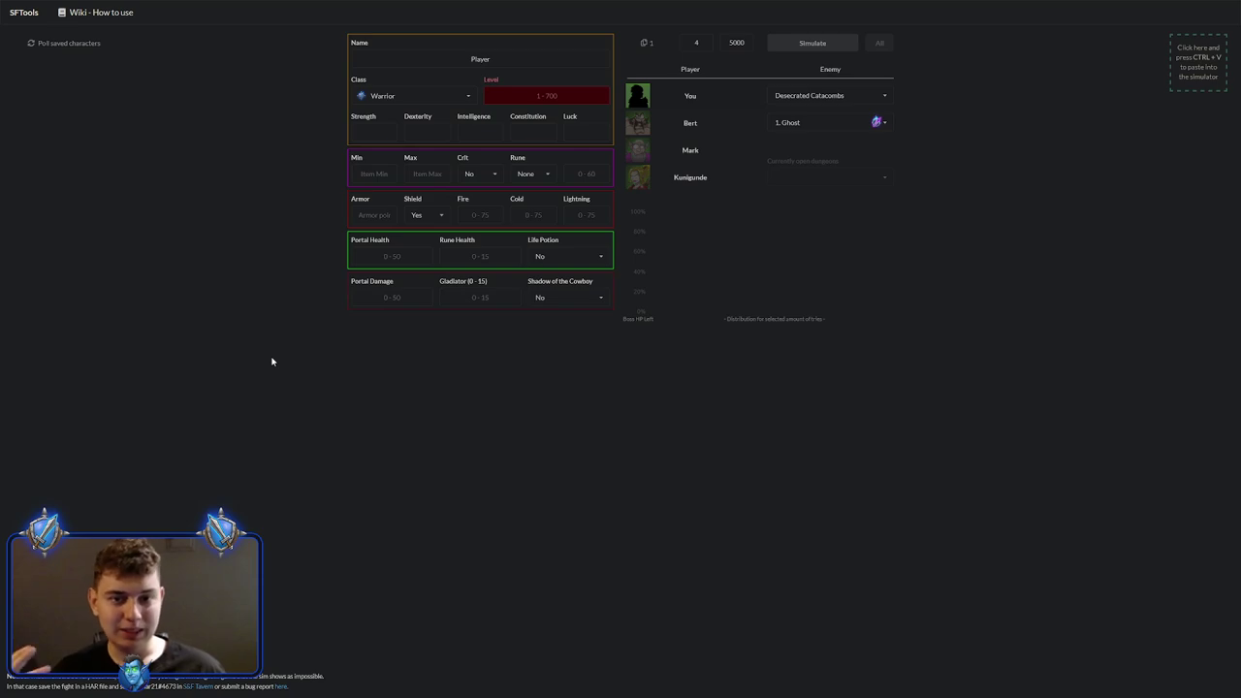
pyautogui.click(64, 46)
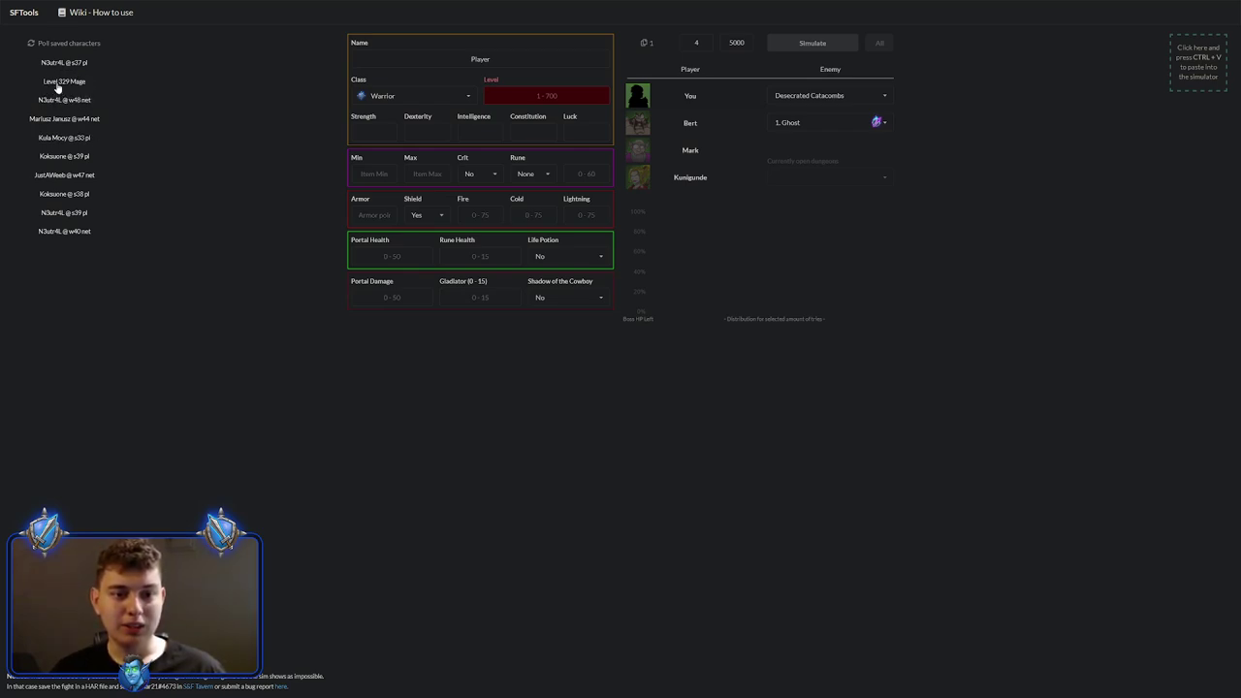
# - Return through the tools overview to the file list of the Statistics tool
pyautogui.click(21, 11)
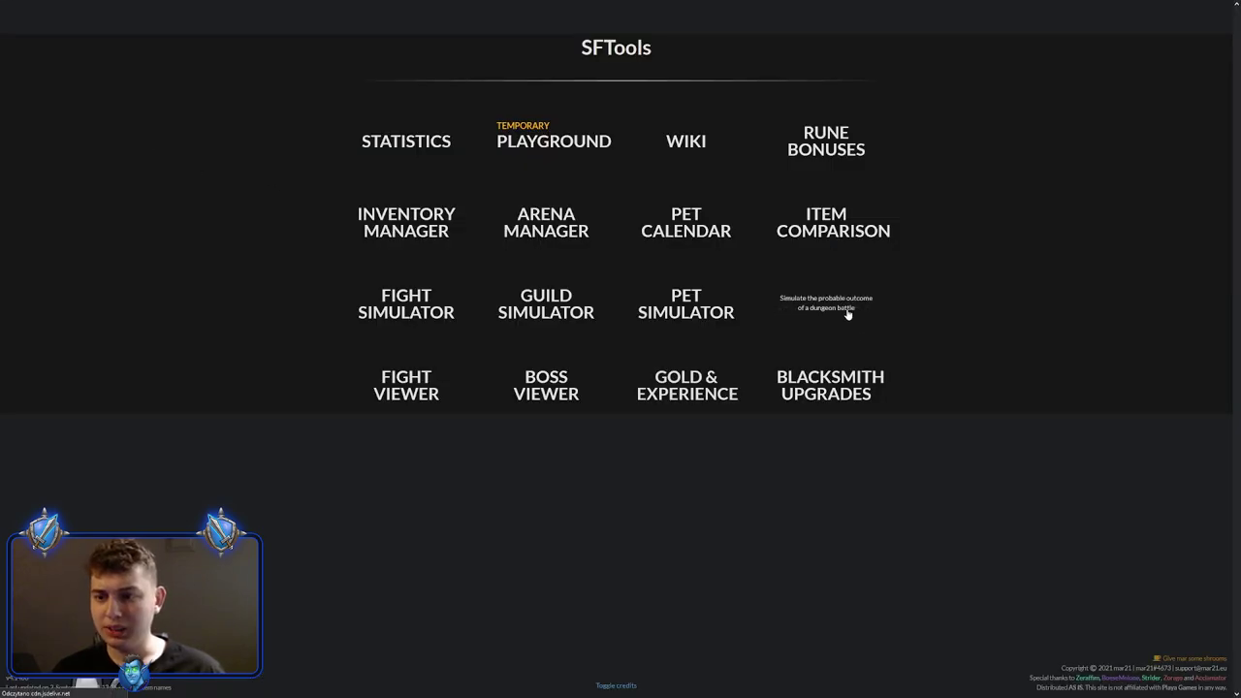
pyautogui.click(848, 314)
pyautogui.click(24, 11)
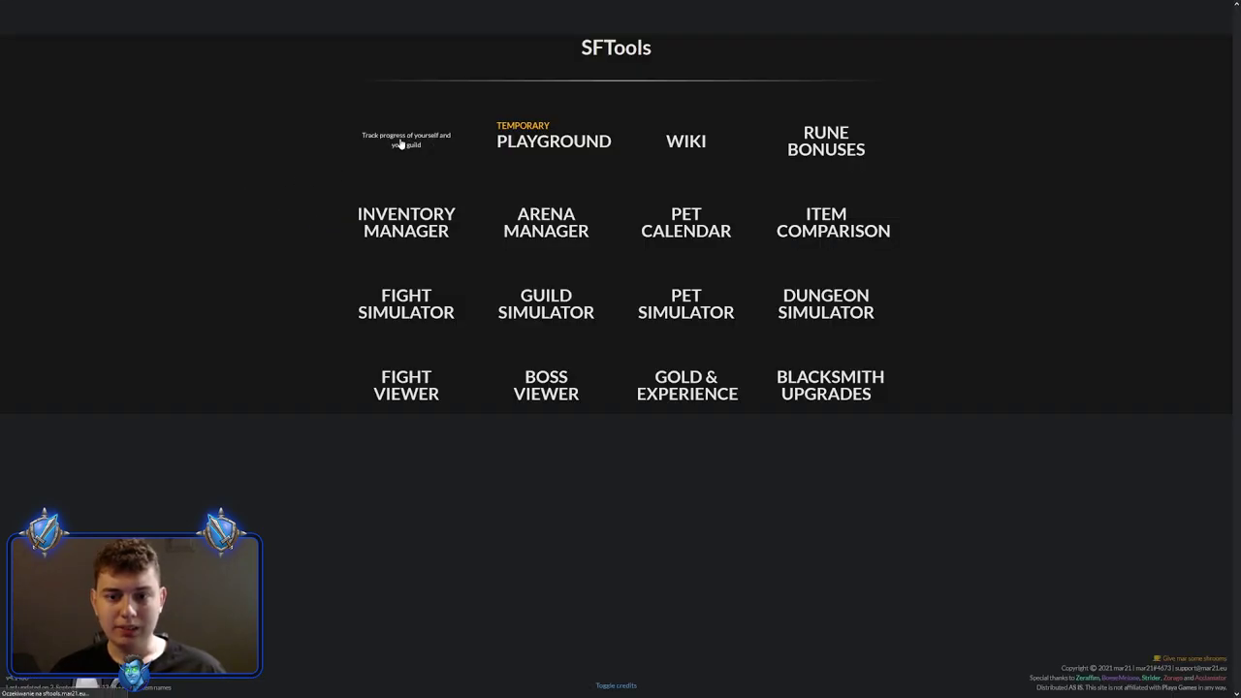
pyautogui.click(378, 153)
pyautogui.click(215, 13)
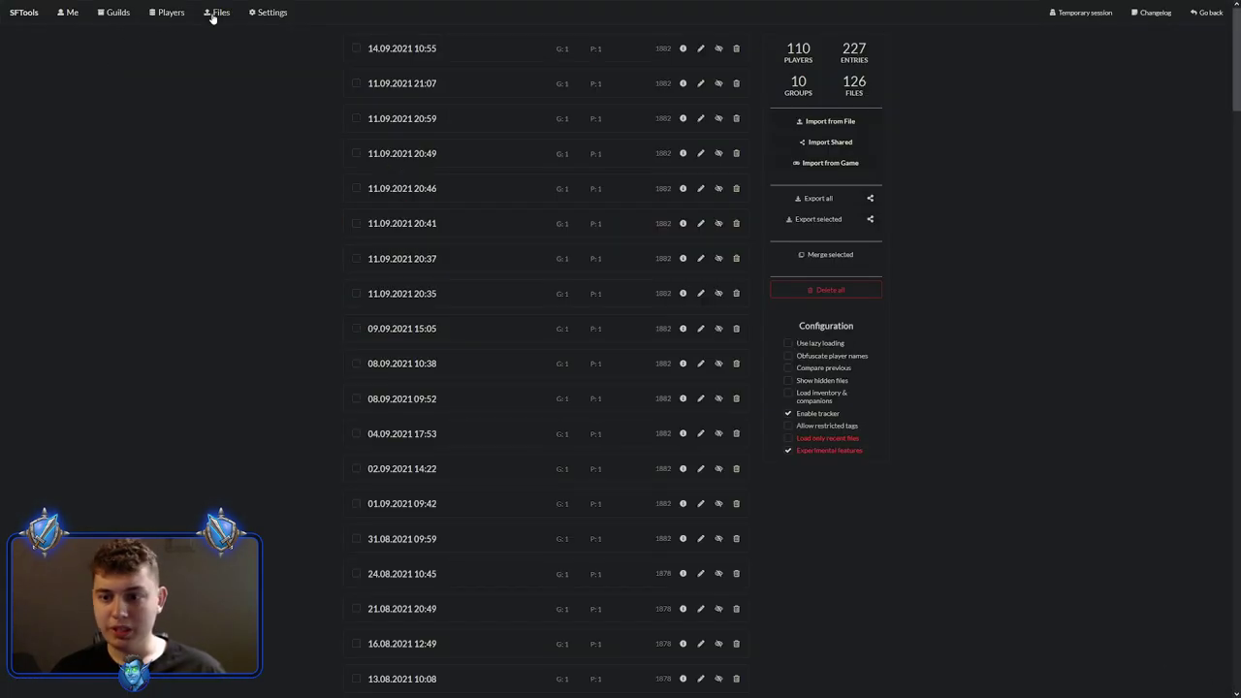
# - Import the character data from the game with the prefilled w50.sfgame.net login
pyautogui.click(822, 162)
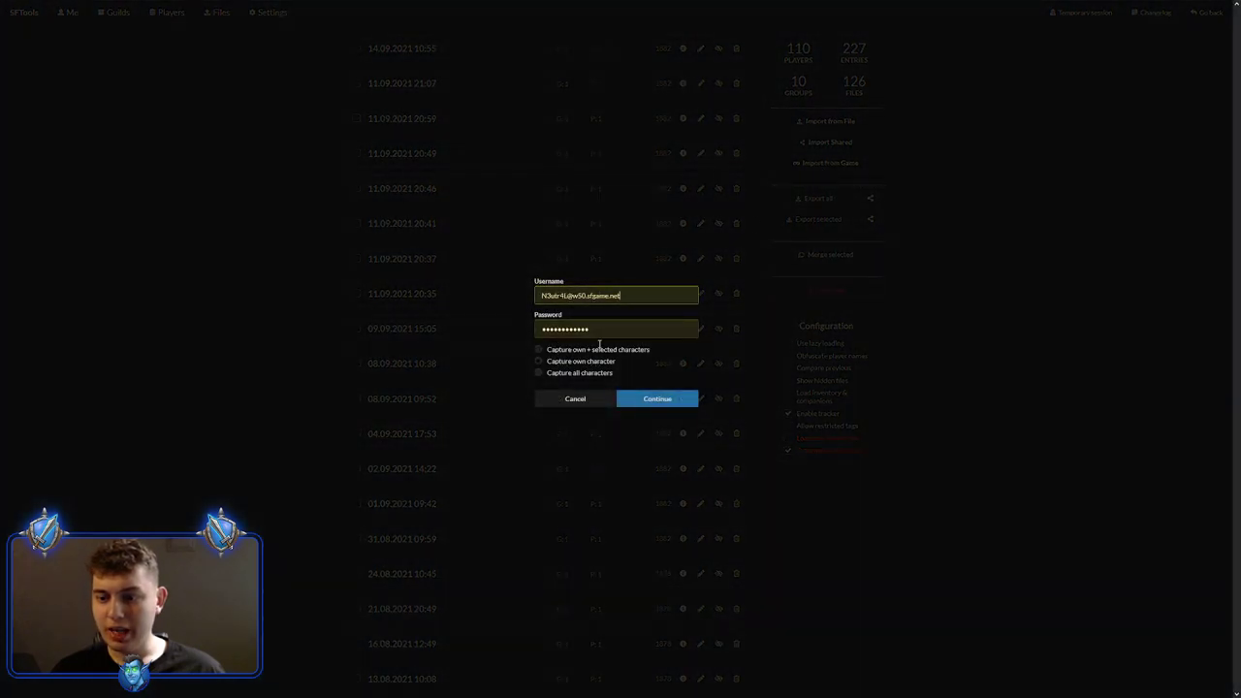
pyautogui.click(570, 397)
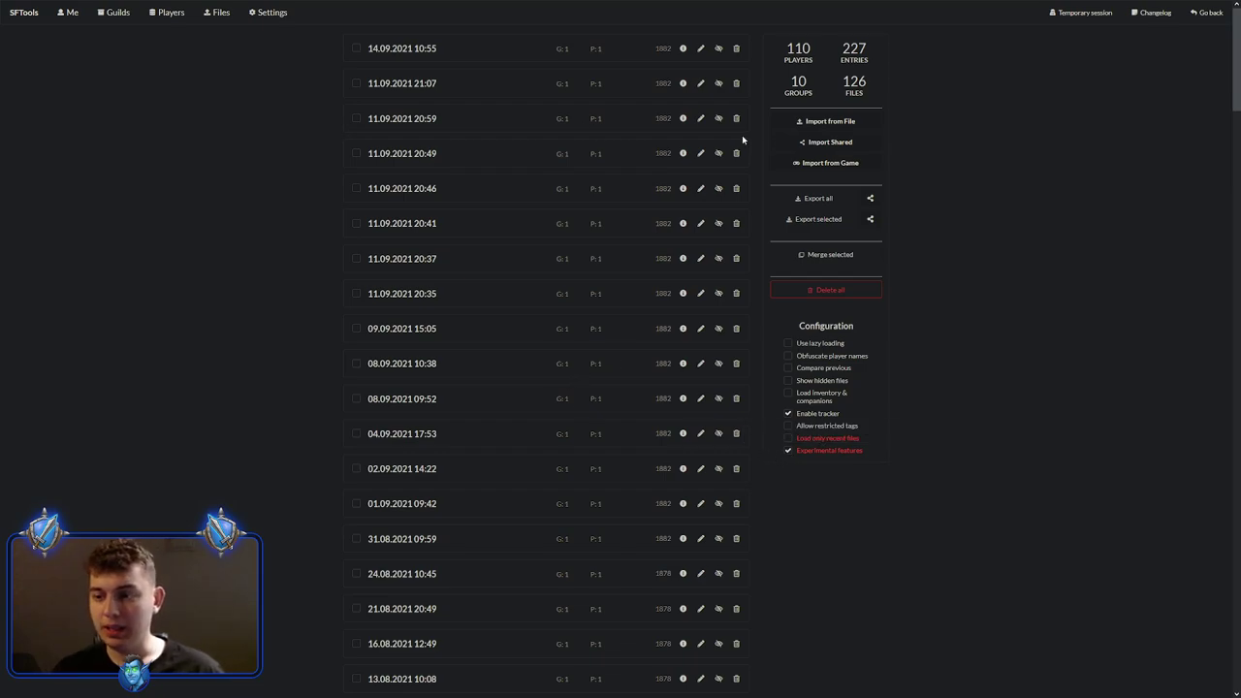
pyautogui.click(814, 163)
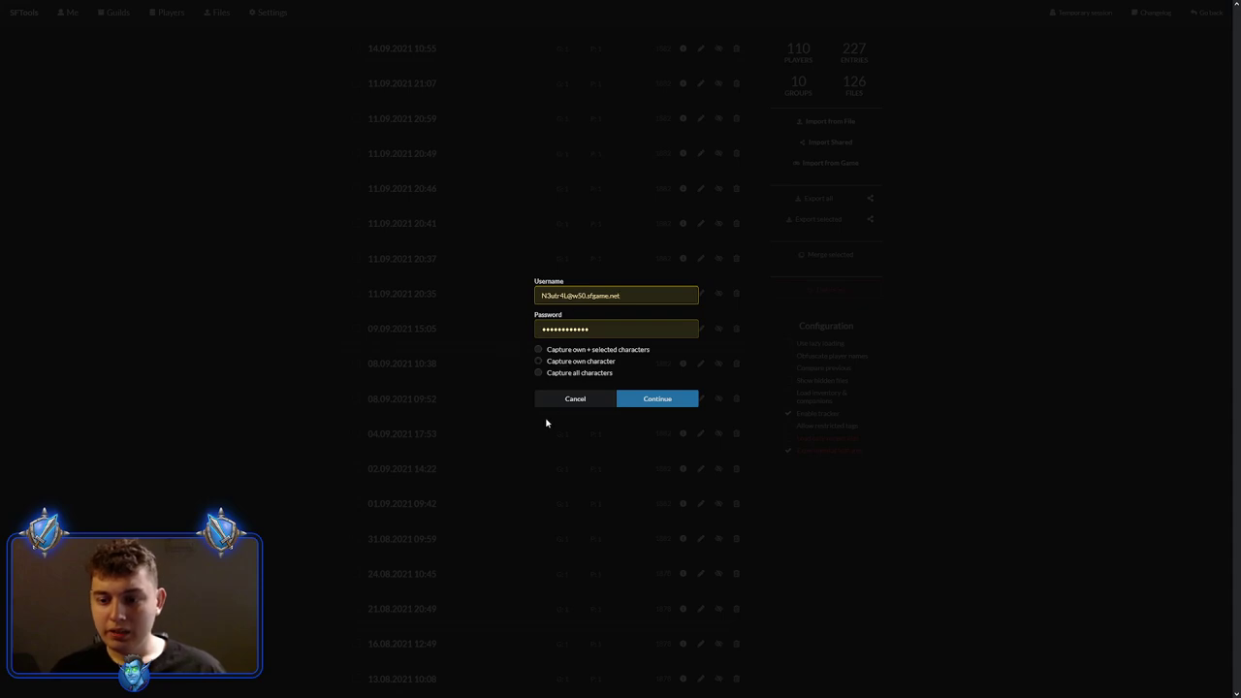
pyautogui.click(667, 404)
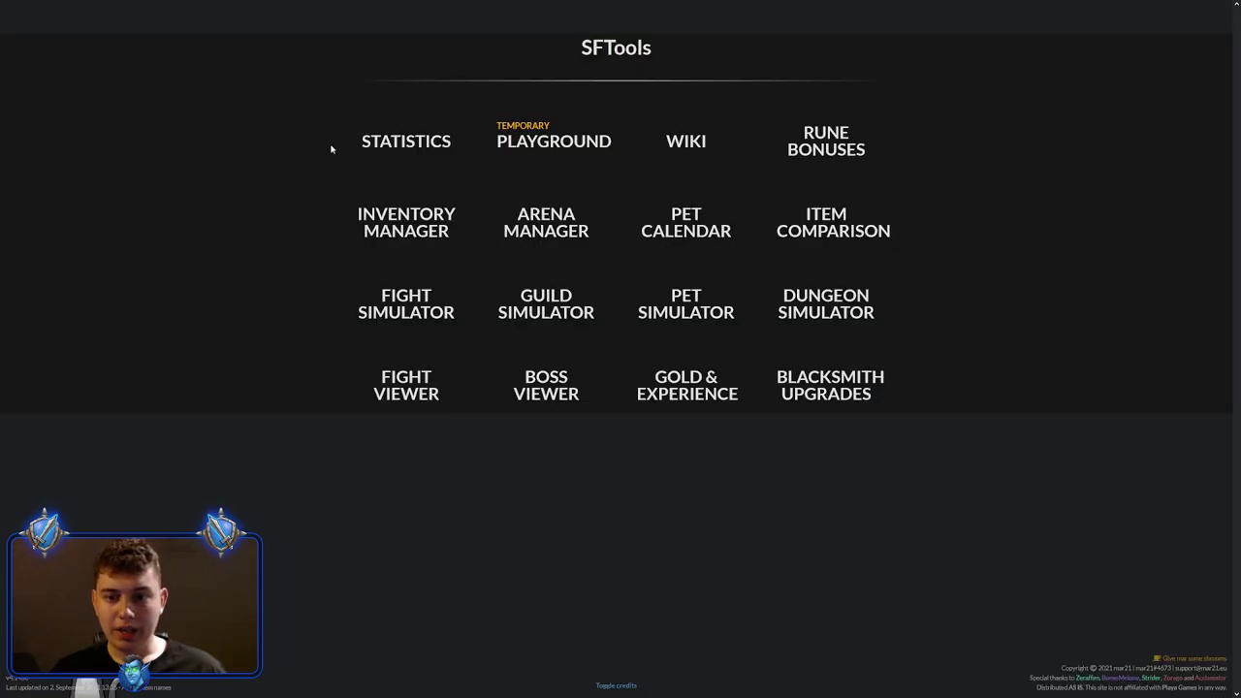
# - Poll the saved characters in the Dungeon Simulator and load the level 330 mage from the w50 net server
pyautogui.click(861, 294)
pyautogui.click(37, 43)
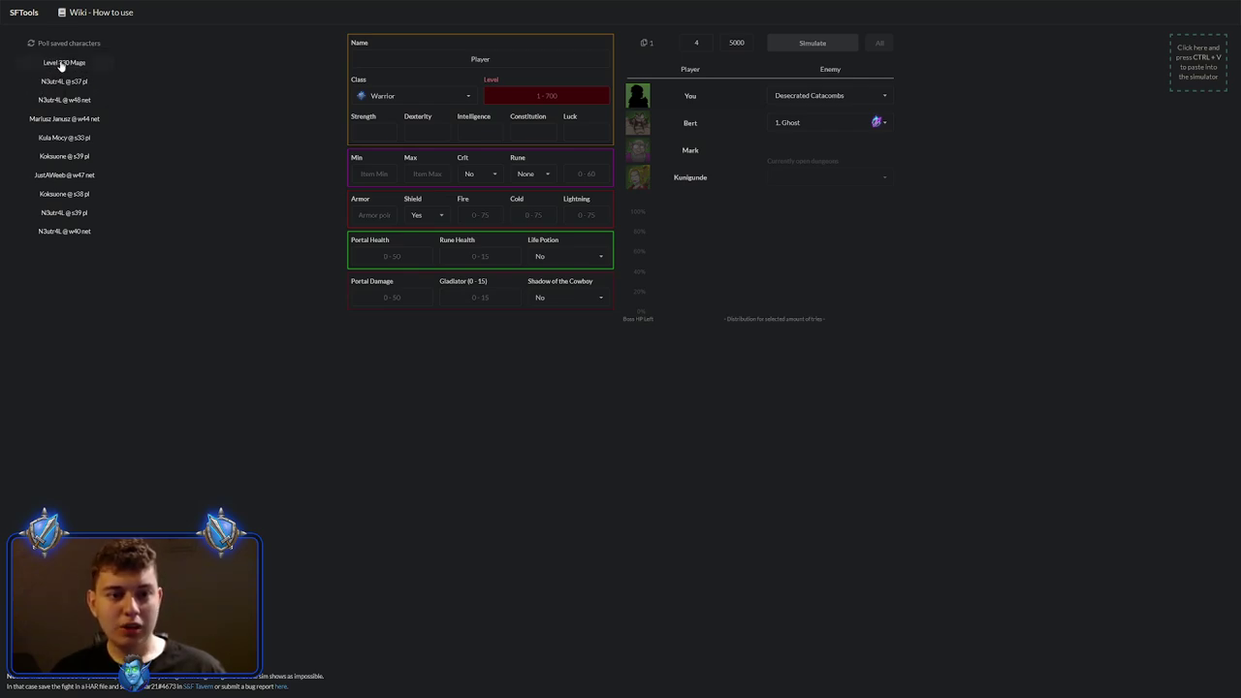
pyautogui.click(61, 63)
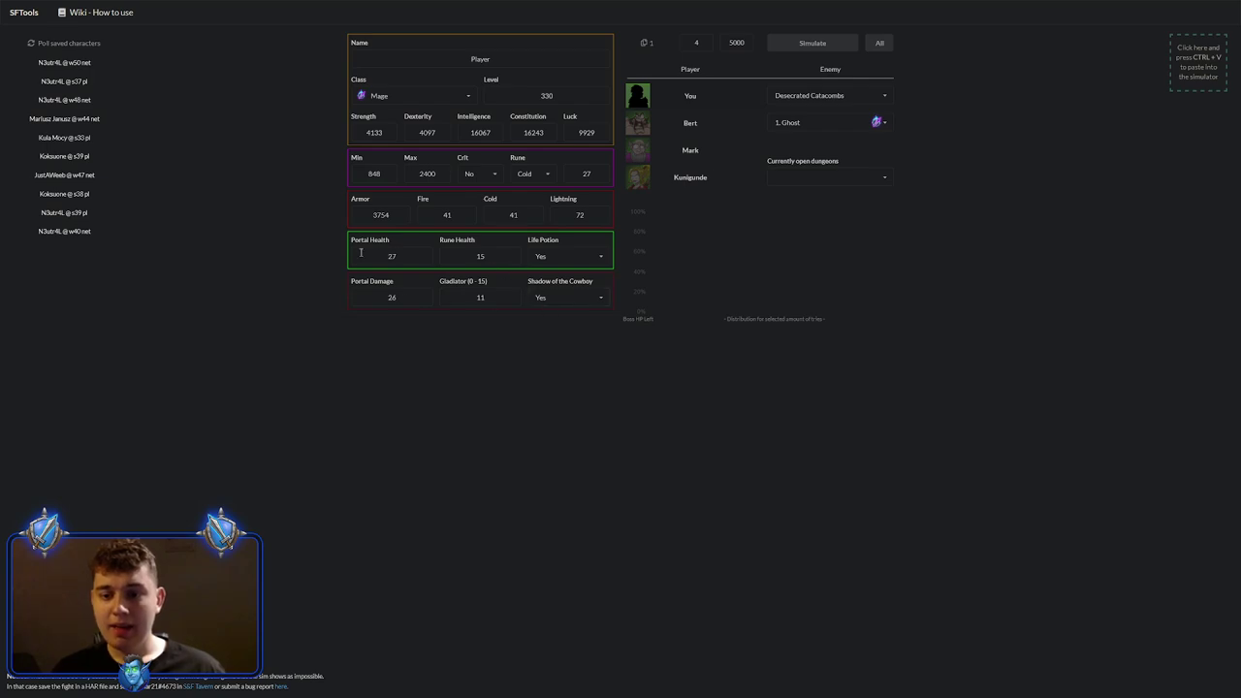
# - Review the loaded stats of the companions Bert, Mark and Kunigunde, and return to the player's own stats
pyautogui.click(681, 127)
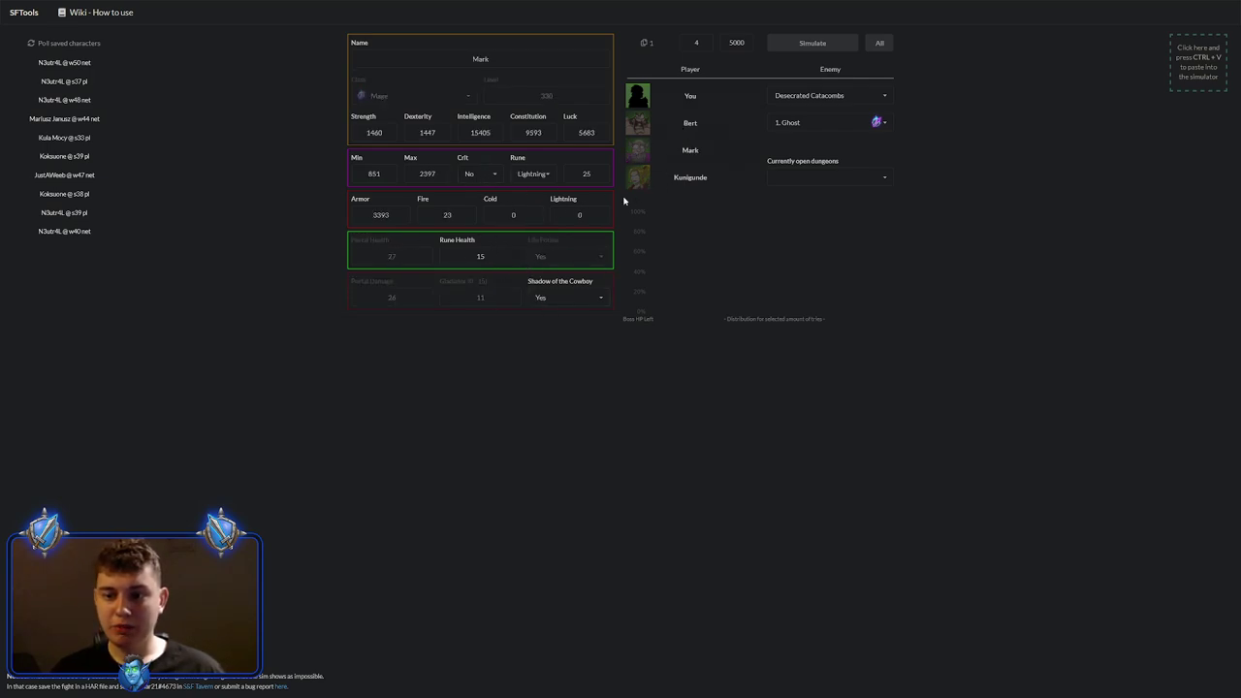
pyautogui.click(698, 181)
pyautogui.click(685, 152)
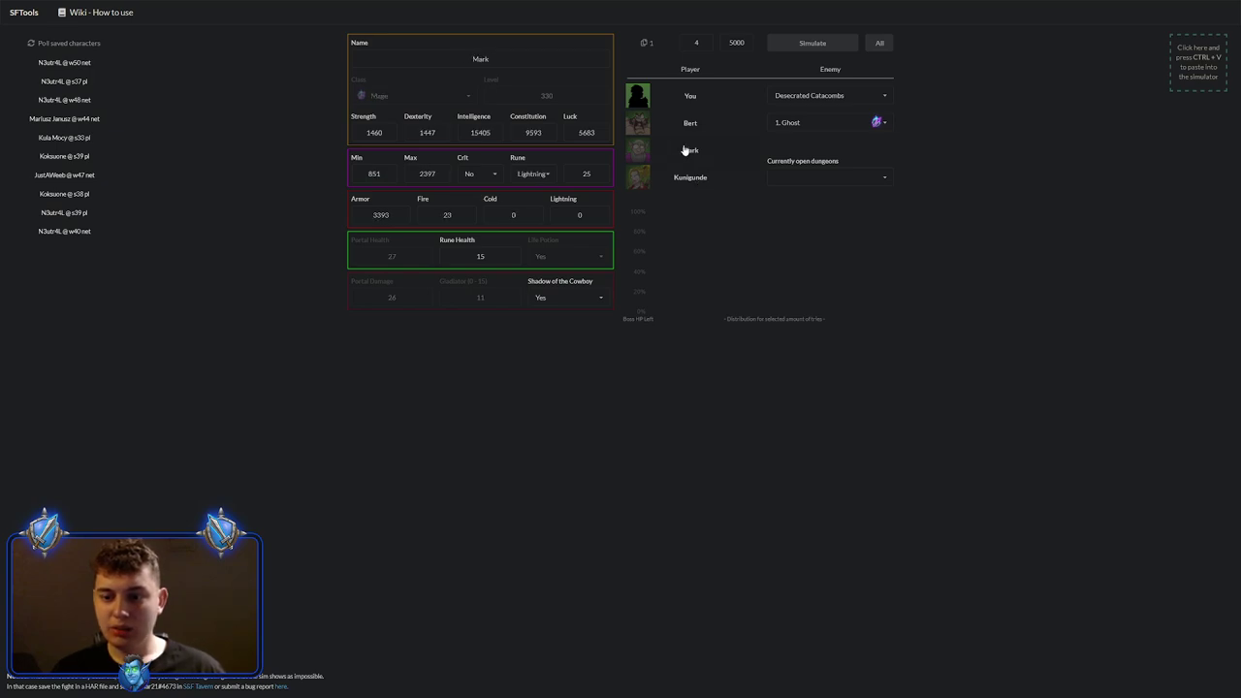
pyautogui.click(690, 122)
pyautogui.click(694, 98)
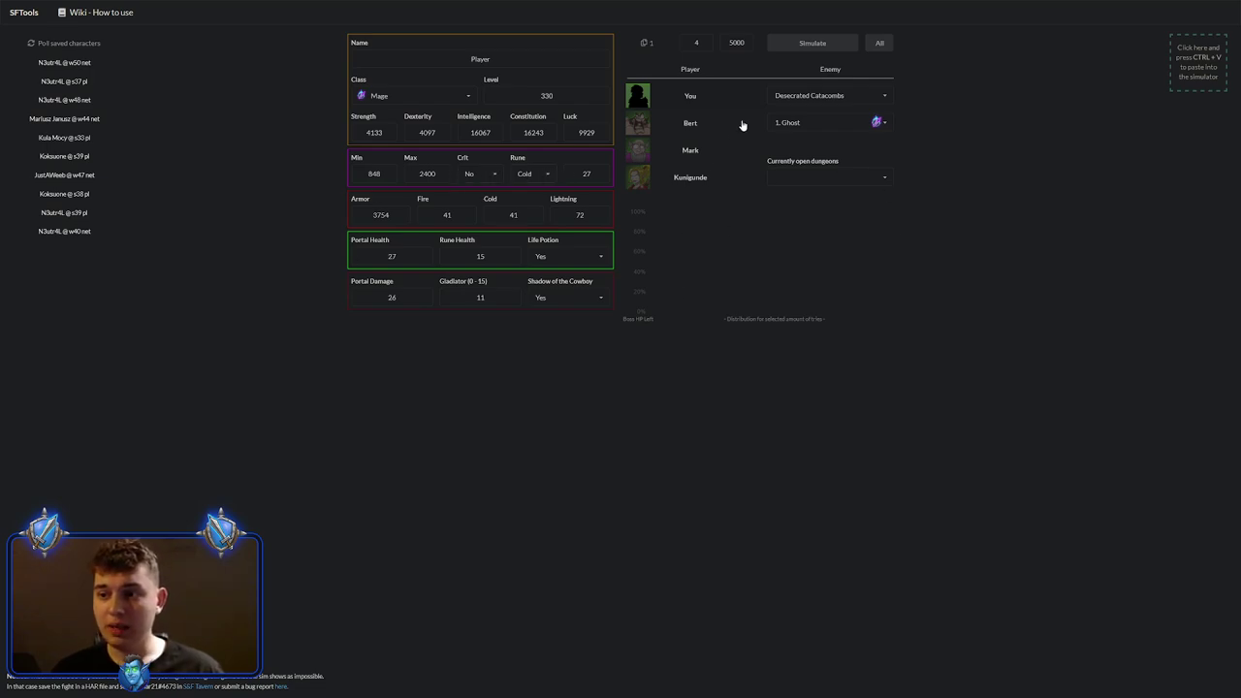
# - Look through the list of selectable enemy dungeons from Desecrated Catacombs to Tavern, then check the enemy selection without changing it
pyautogui.click(817, 97)
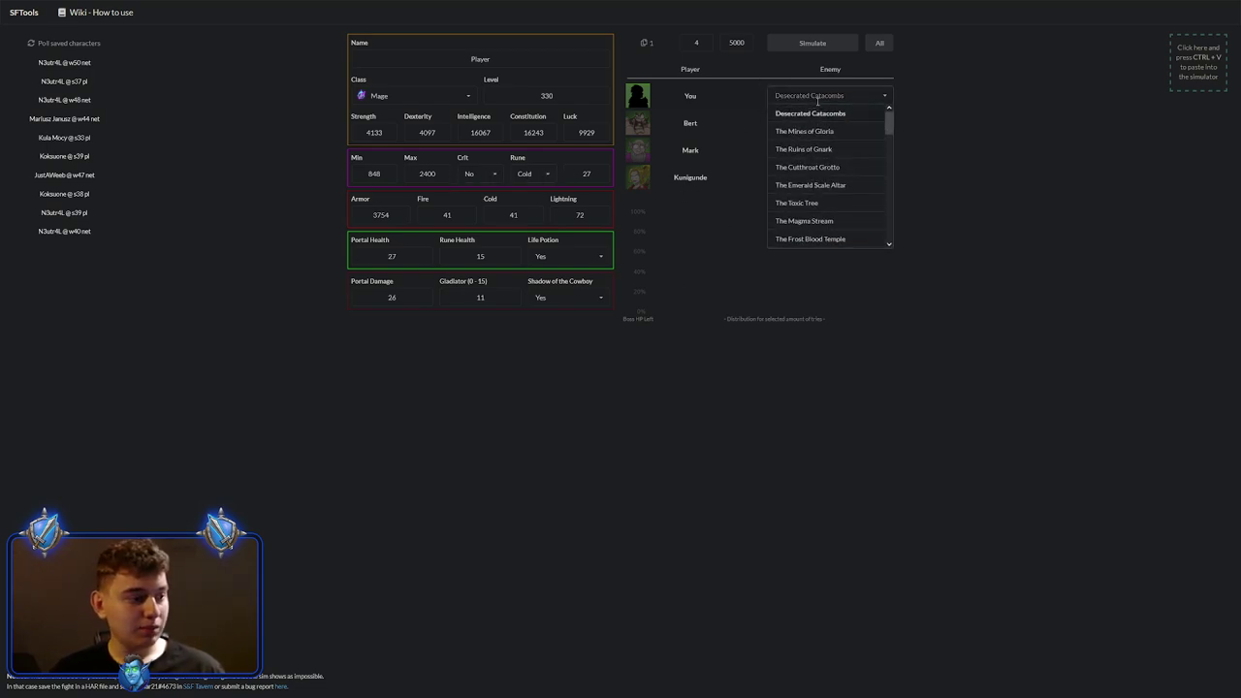
pyautogui.scroll(-8, 819, 215)
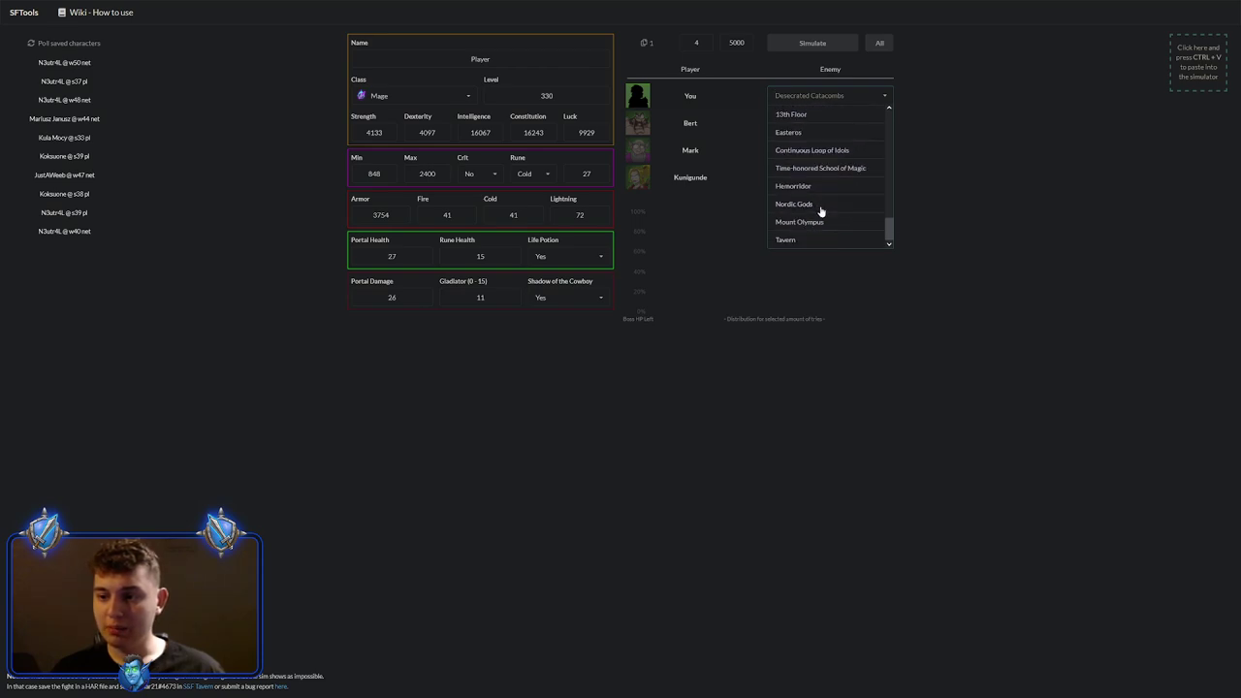
pyautogui.scroll(8, 824, 199)
pyautogui.scroll(-8, 829, 186)
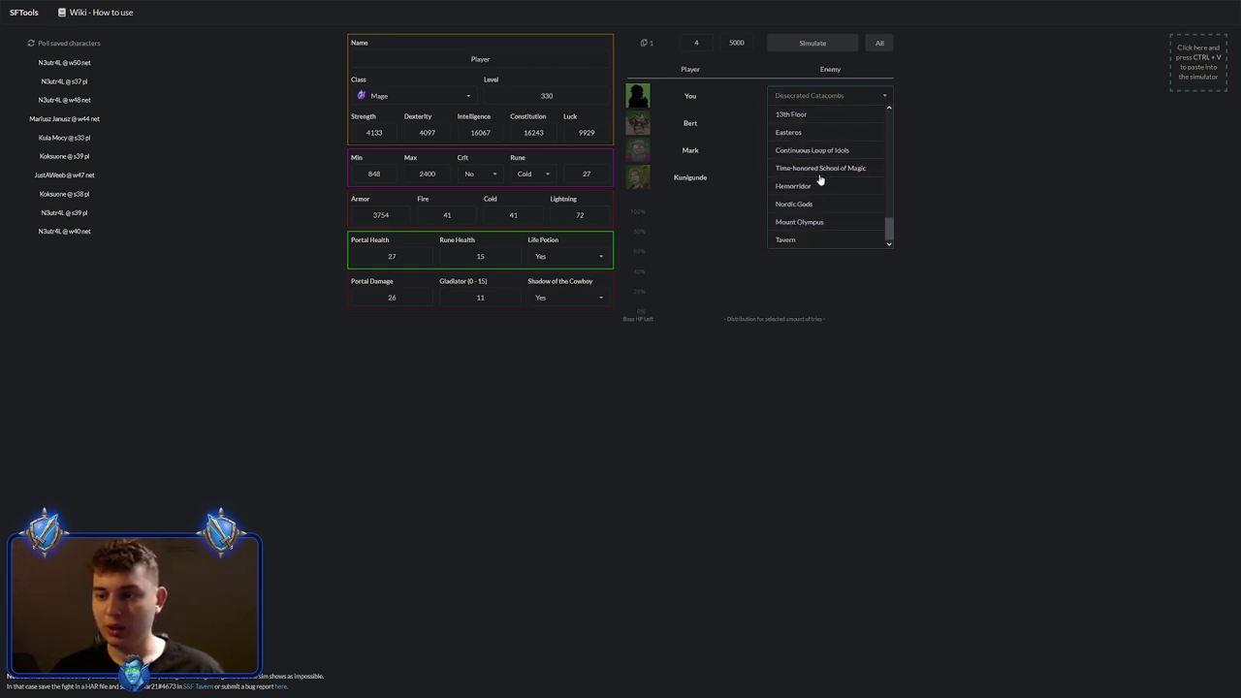
pyautogui.scroll(5, 814, 218)
pyautogui.click(1058, 139)
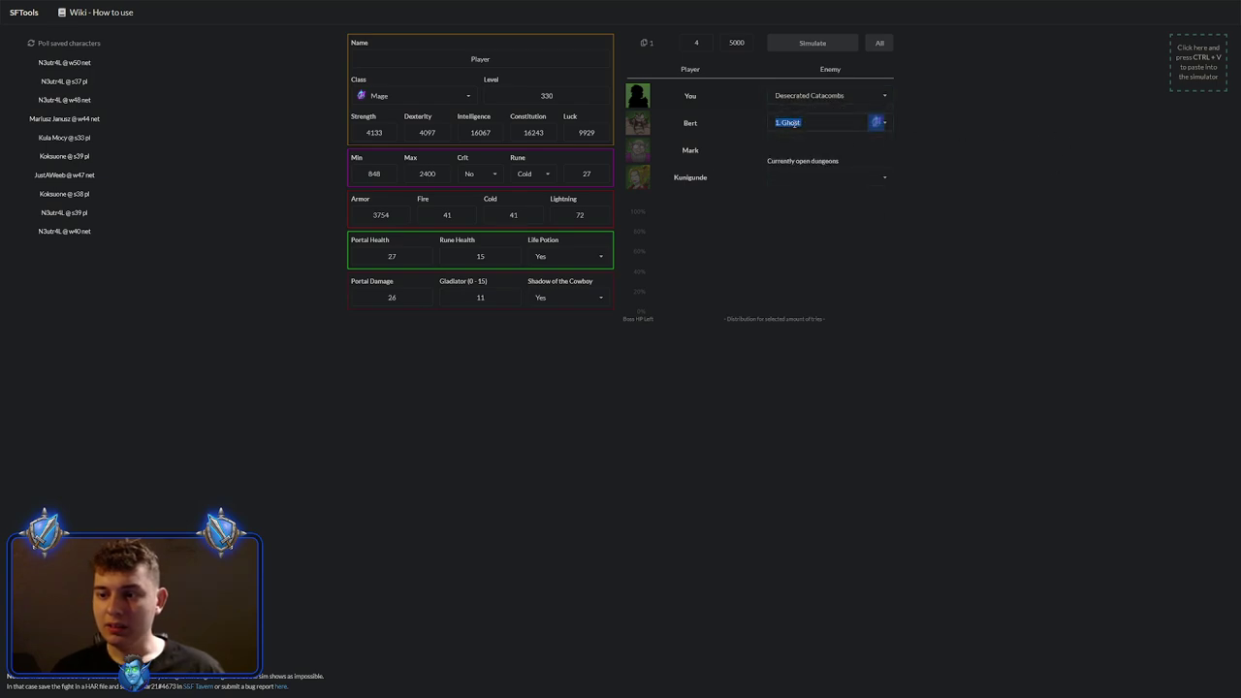
pyautogui.click(998, 176)
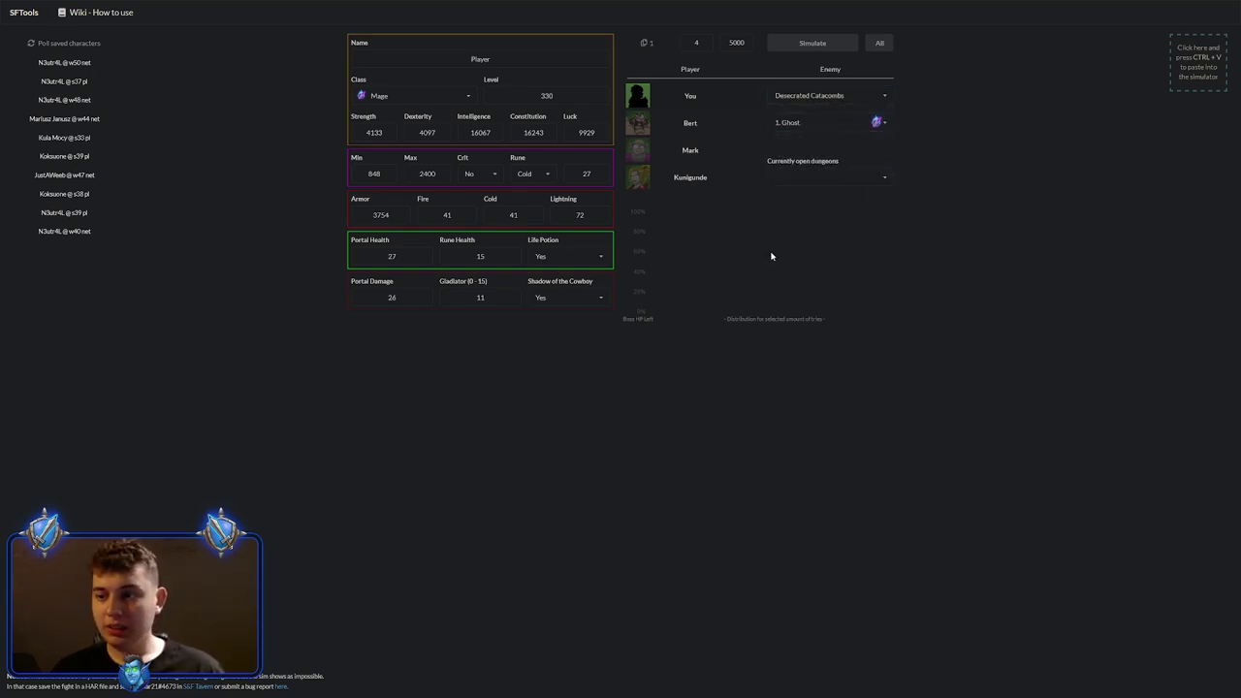
# - Choose Leander, Lord of Lies on the 13th Floor from the currently open dungeons and simulate the fight
pyautogui.click(837, 172)
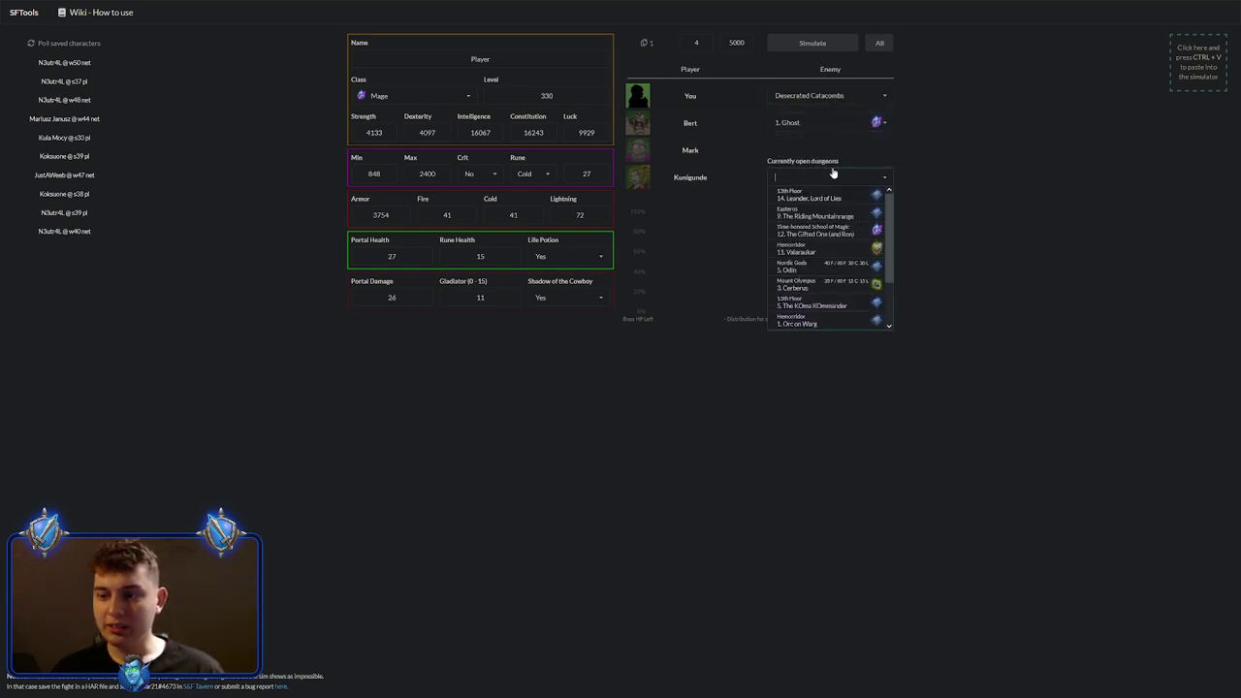
pyautogui.scroll(-2, 815, 213)
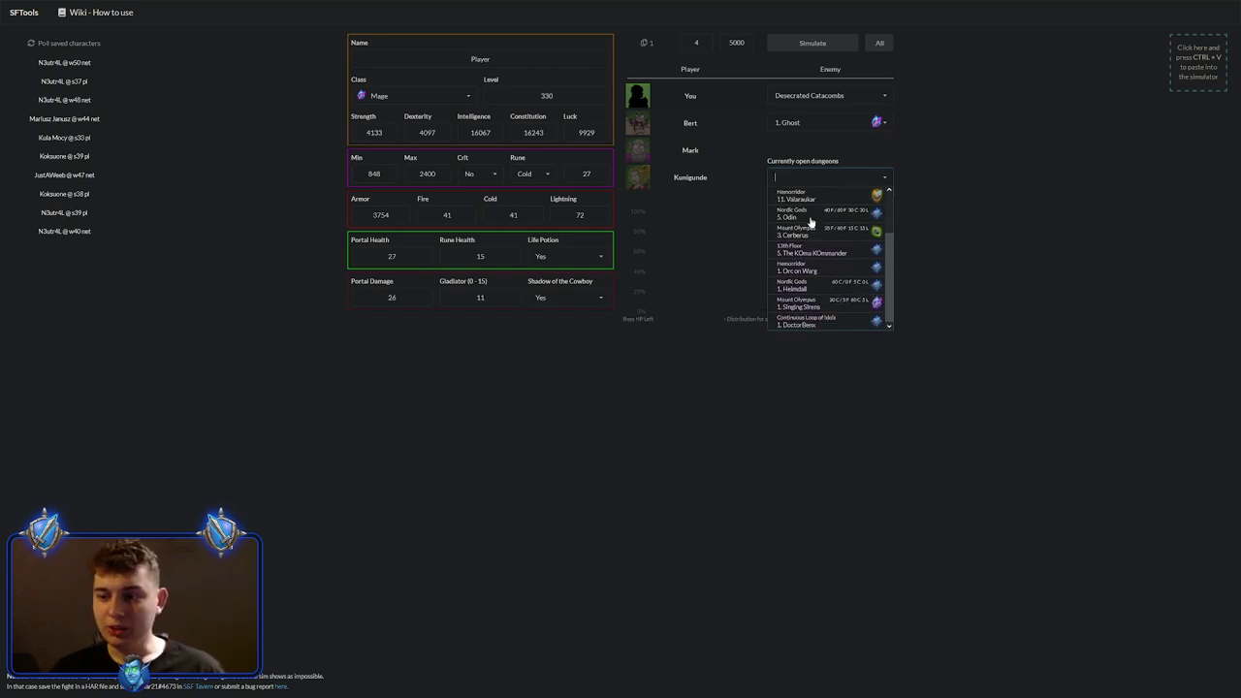
pyautogui.scroll(2, 808, 233)
pyautogui.scroll(-2, 803, 308)
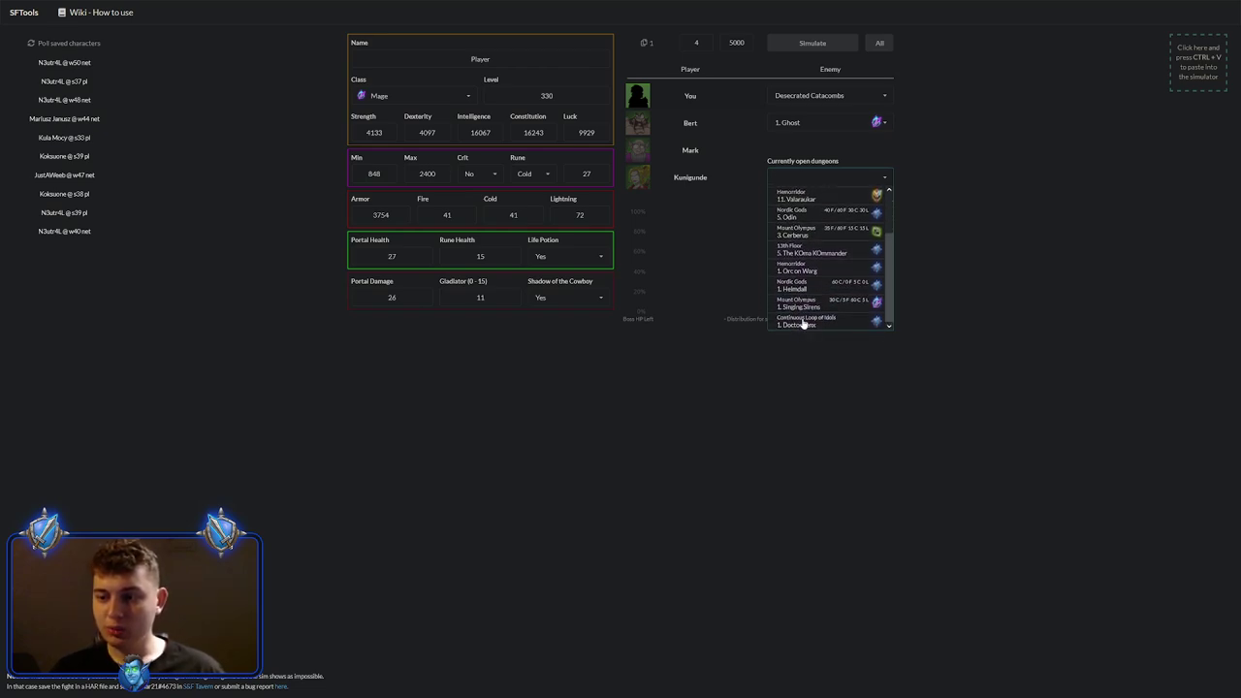
pyautogui.scroll(2, 797, 291)
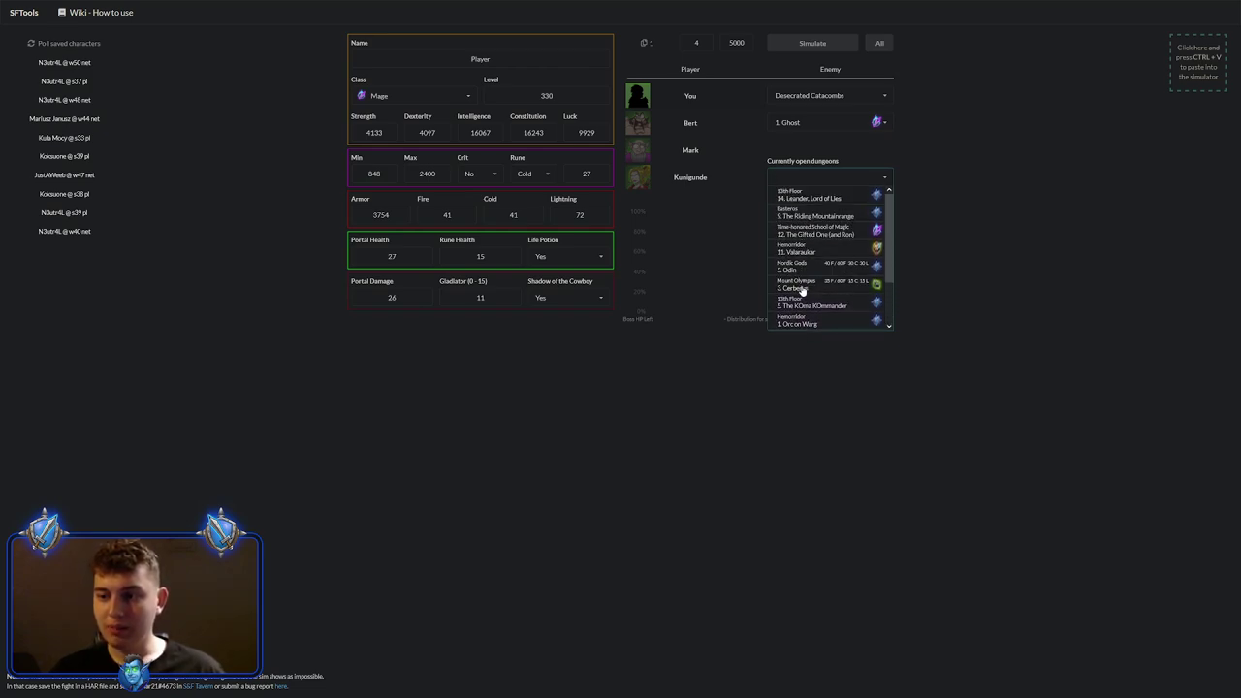
pyautogui.click(803, 197)
pyautogui.click(798, 46)
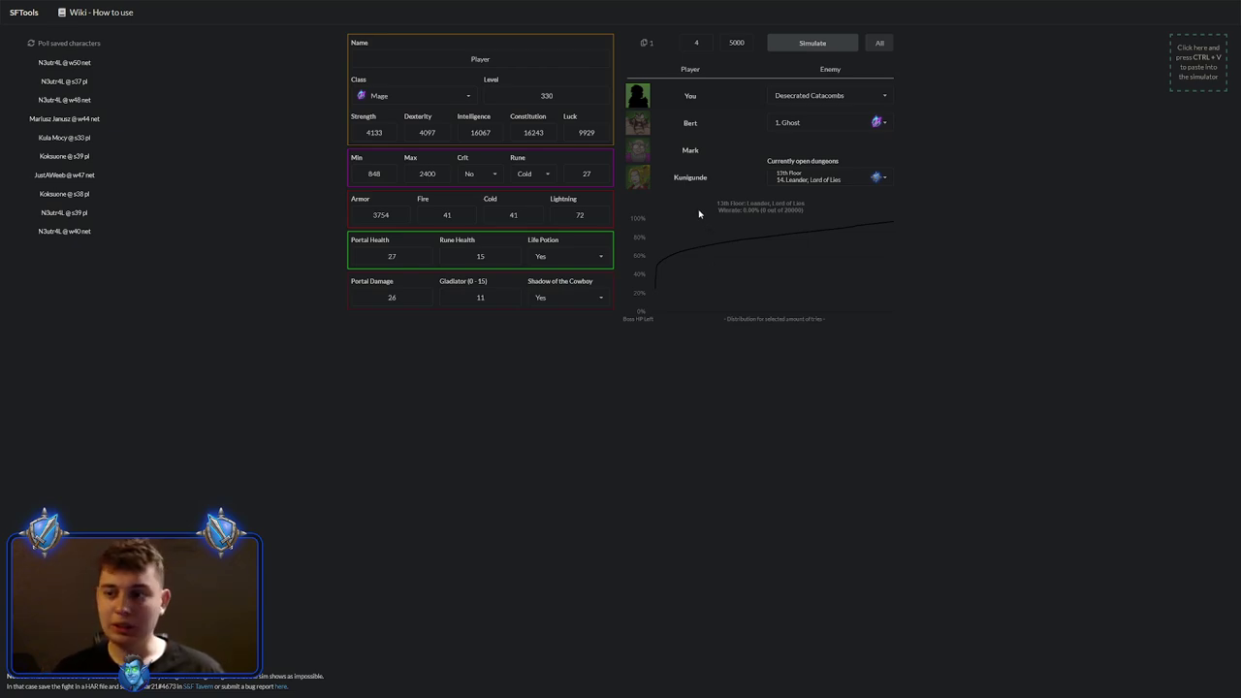
# - Simulate all currently open dungeons for the mage, examine the win chances per enemy, and close the results
pyautogui.click(878, 45)
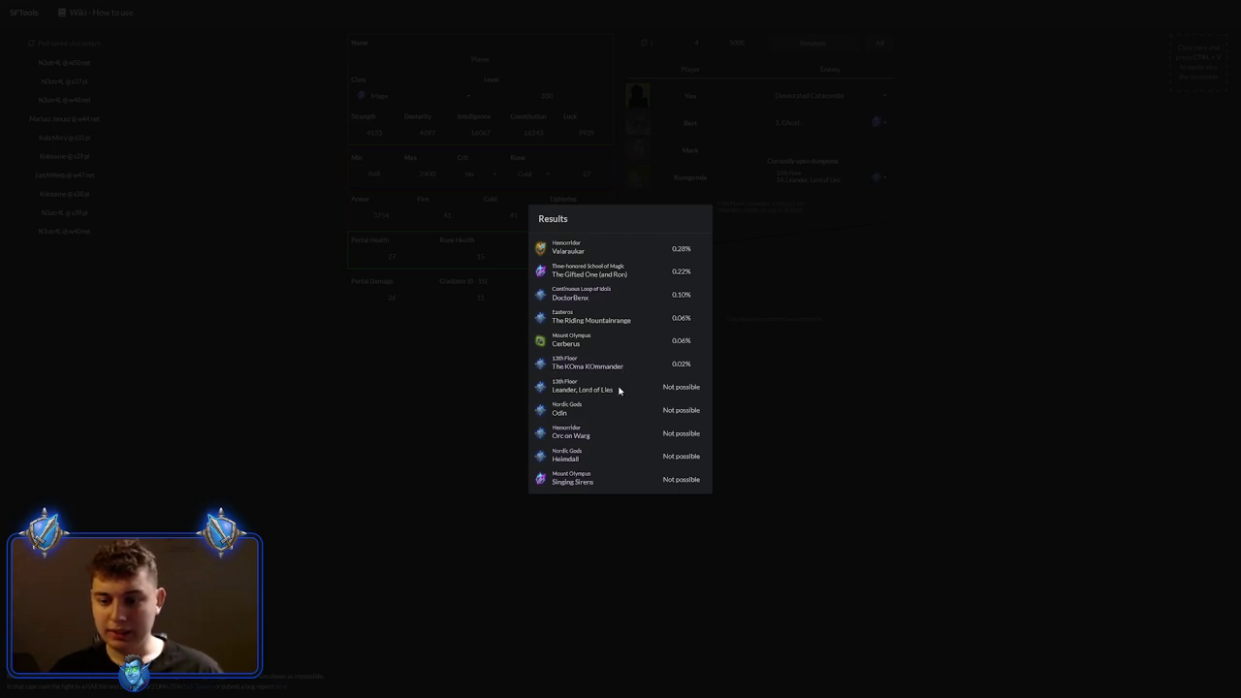
pyautogui.moveTo(618, 390); pyautogui.dragTo(553, 387)
pyautogui.click(575, 388)
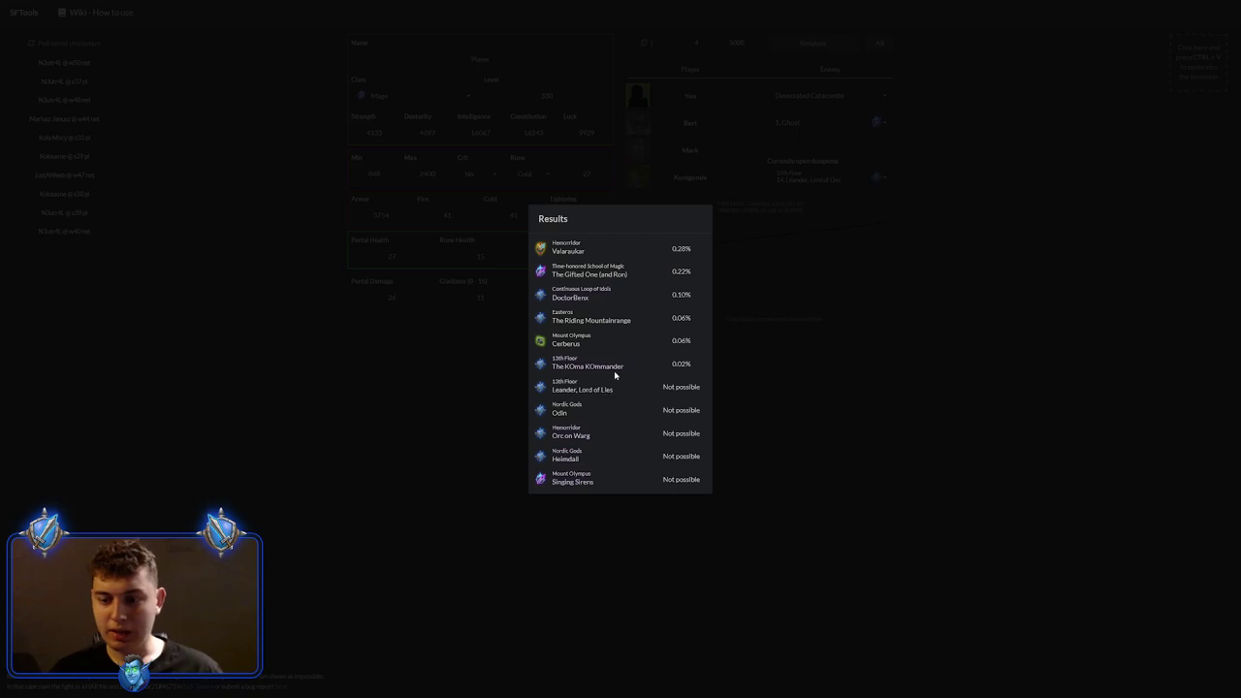
pyautogui.moveTo(625, 369); pyautogui.dragTo(552, 366)
pyautogui.click(584, 365)
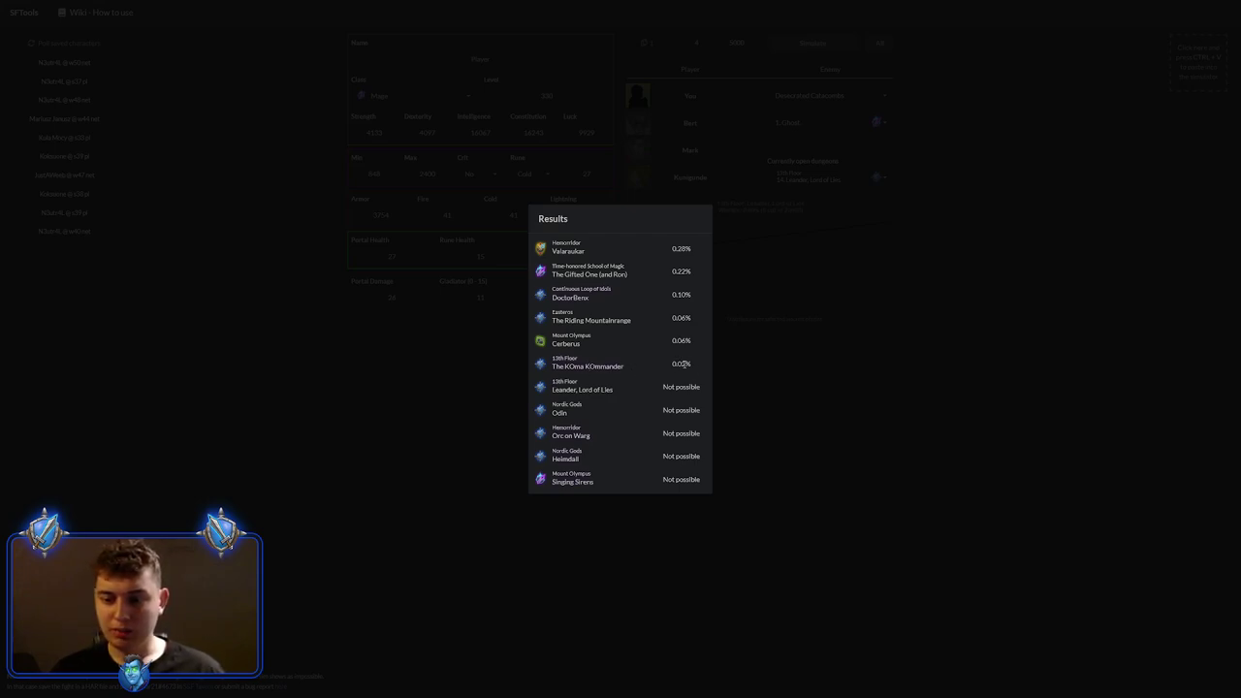
pyautogui.moveTo(683, 363); pyautogui.dragTo(553, 361)
pyautogui.click(649, 362)
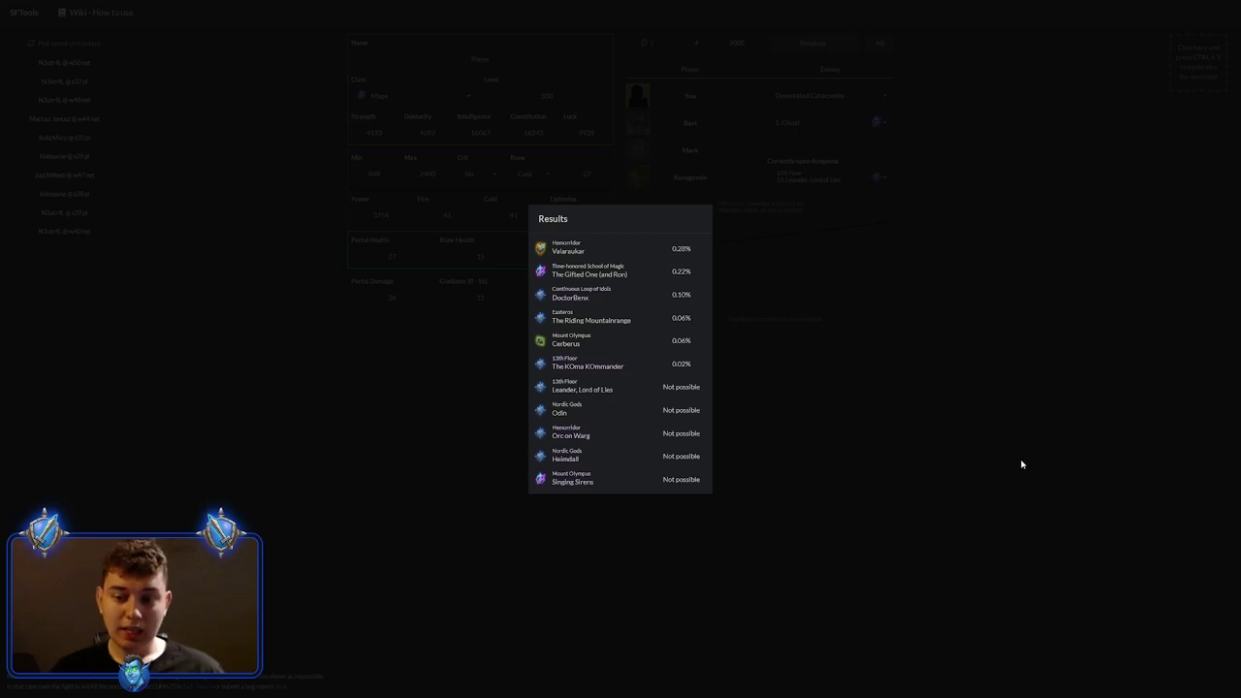
pyautogui.click(914, 441)
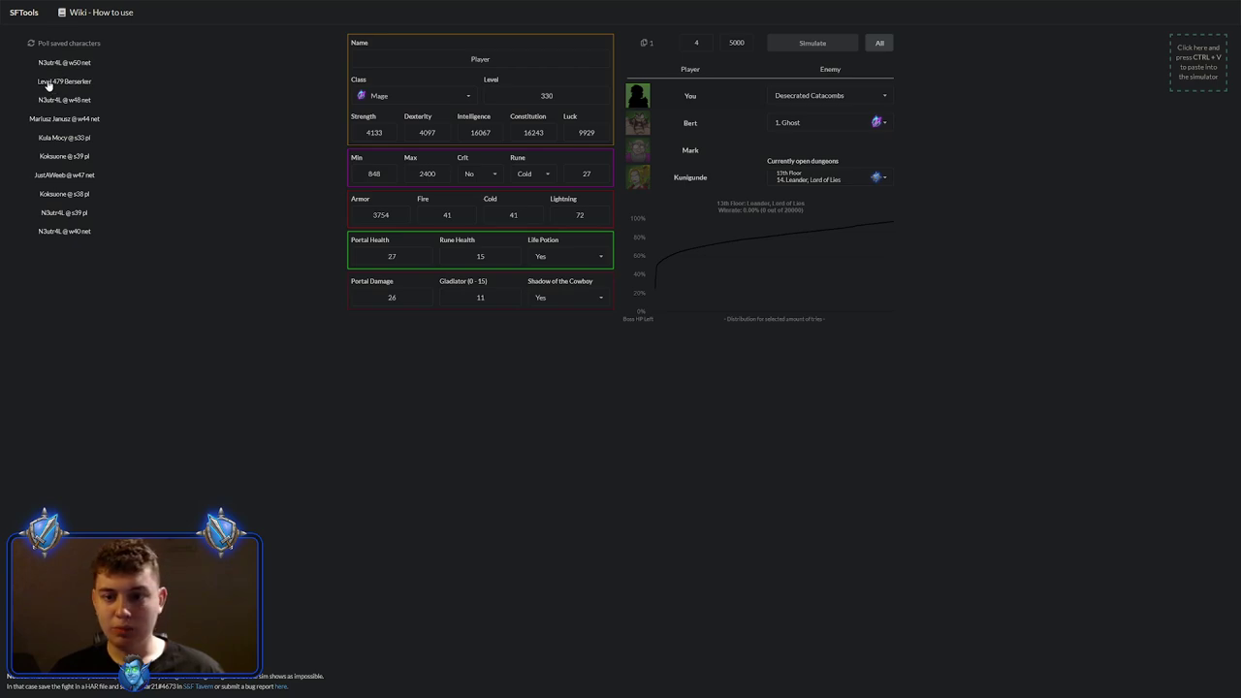
# - Load the level 479 Berserker from the s37 pl server and review the stats of Bert, Mark, Kunigunde and the player
pyautogui.click(48, 85)
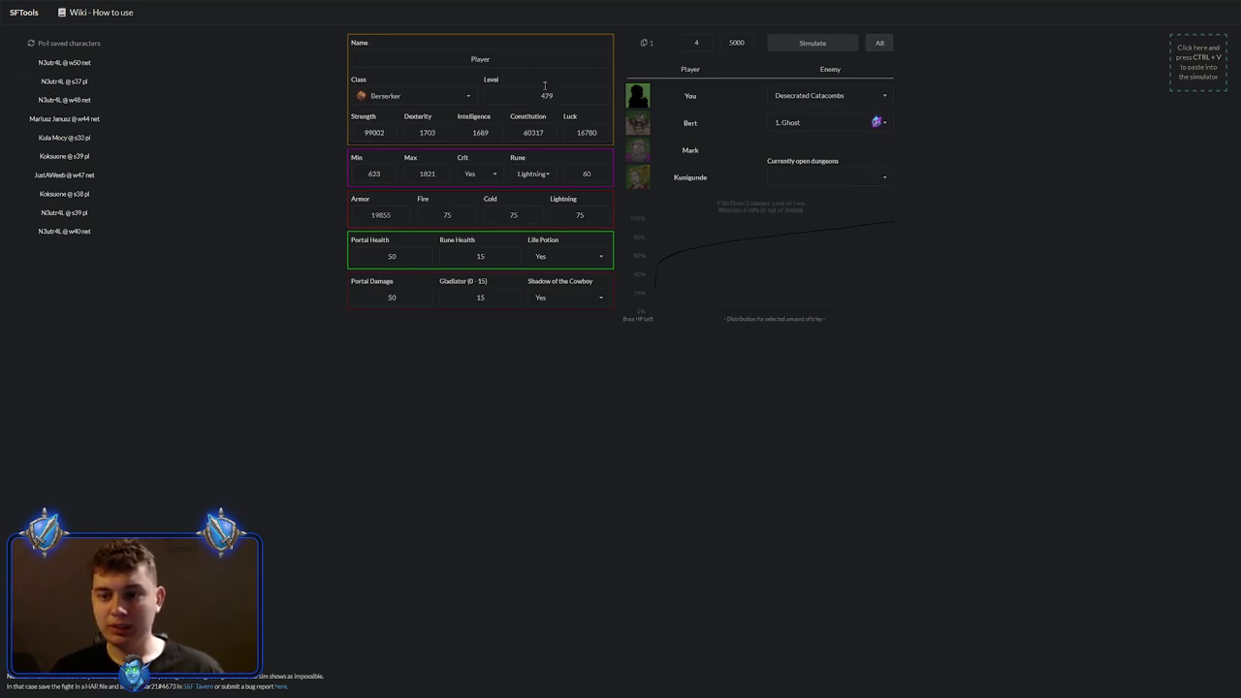
pyautogui.click(686, 124)
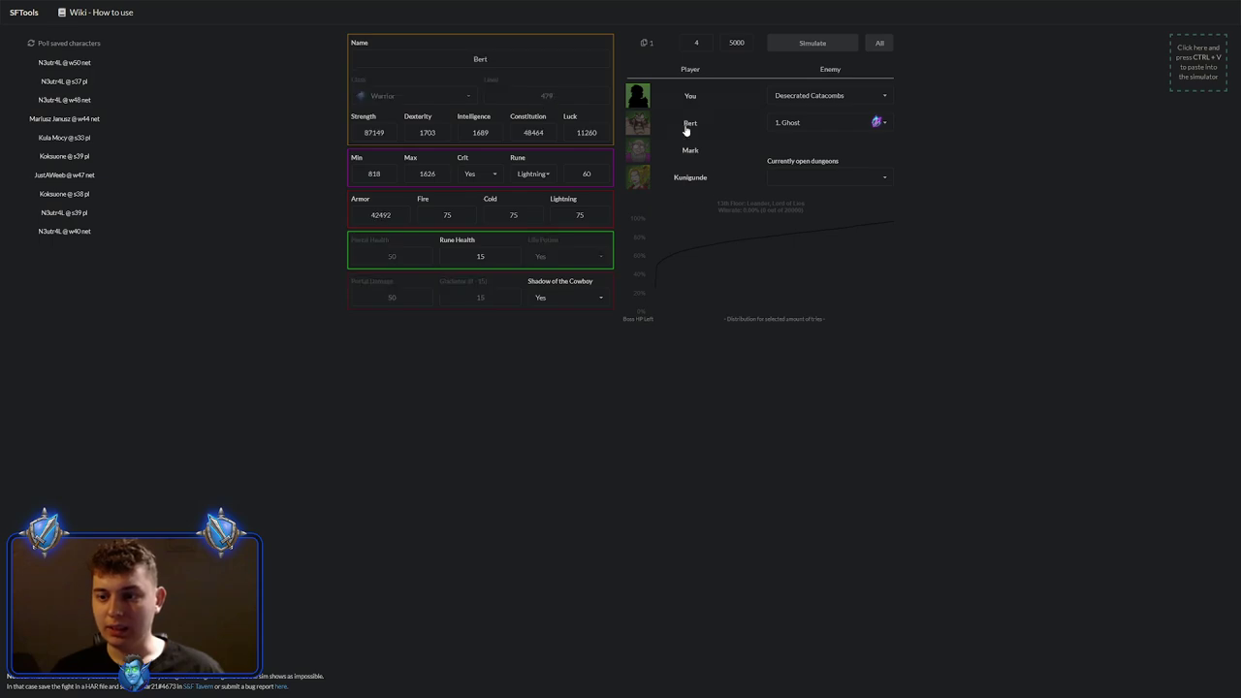
pyautogui.click(686, 151)
pyautogui.click(685, 174)
pyautogui.click(689, 102)
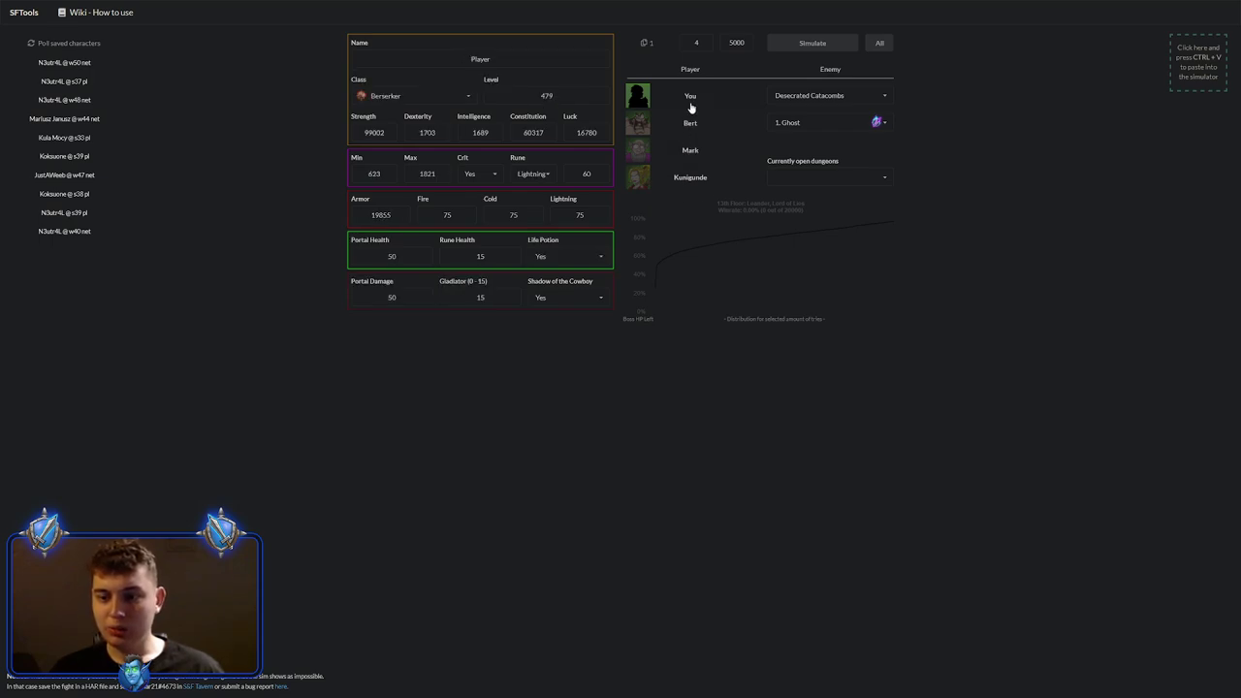
# - Check the Berserker's currently open dungeons, simulate all of them, and close the results after reviewing the win chances
pyautogui.click(819, 179)
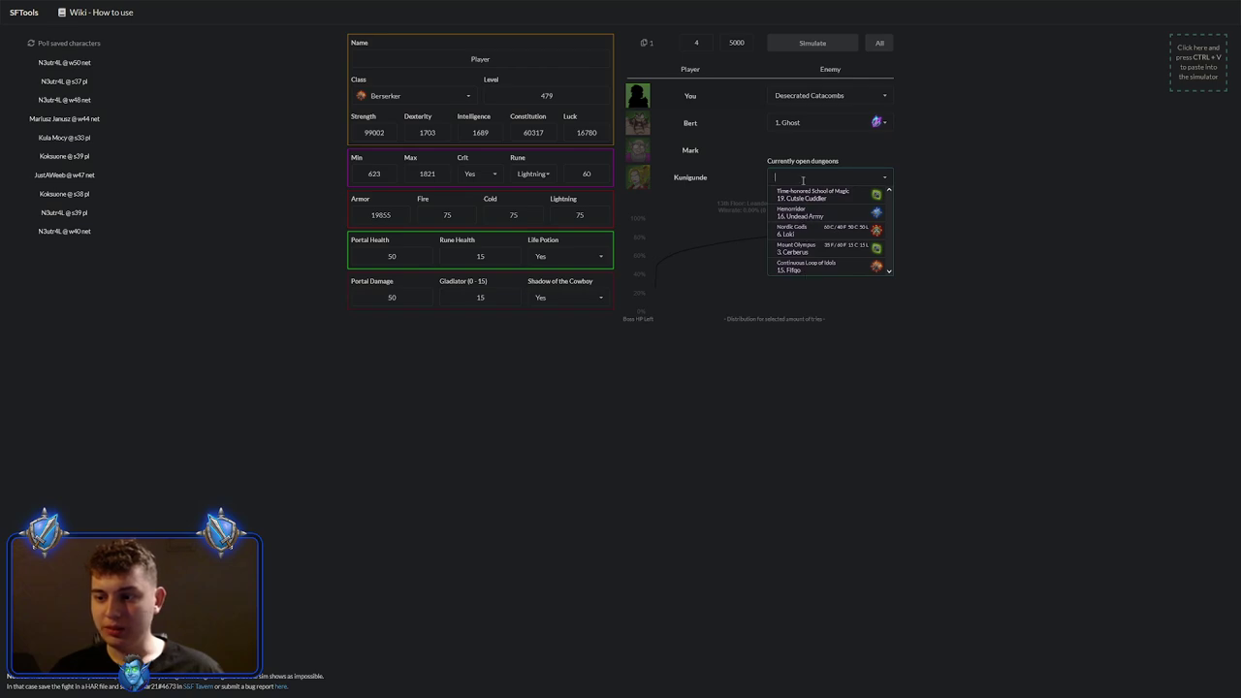
pyautogui.click(879, 42)
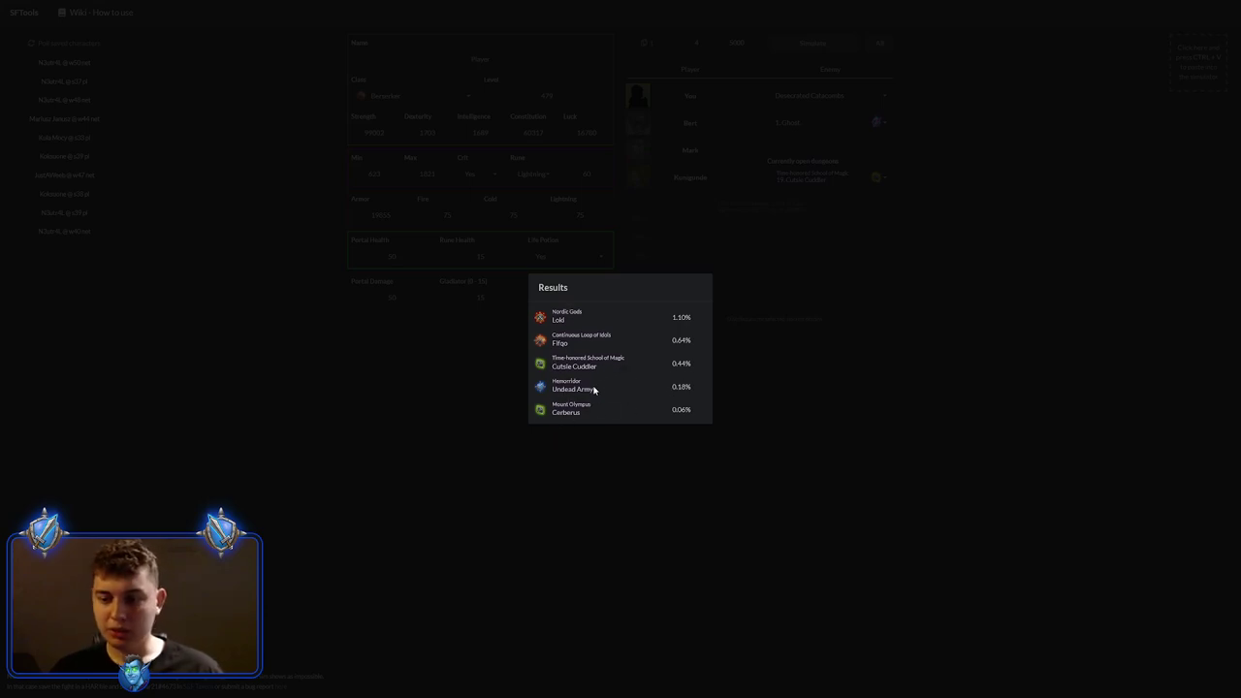
pyautogui.click(439, 417)
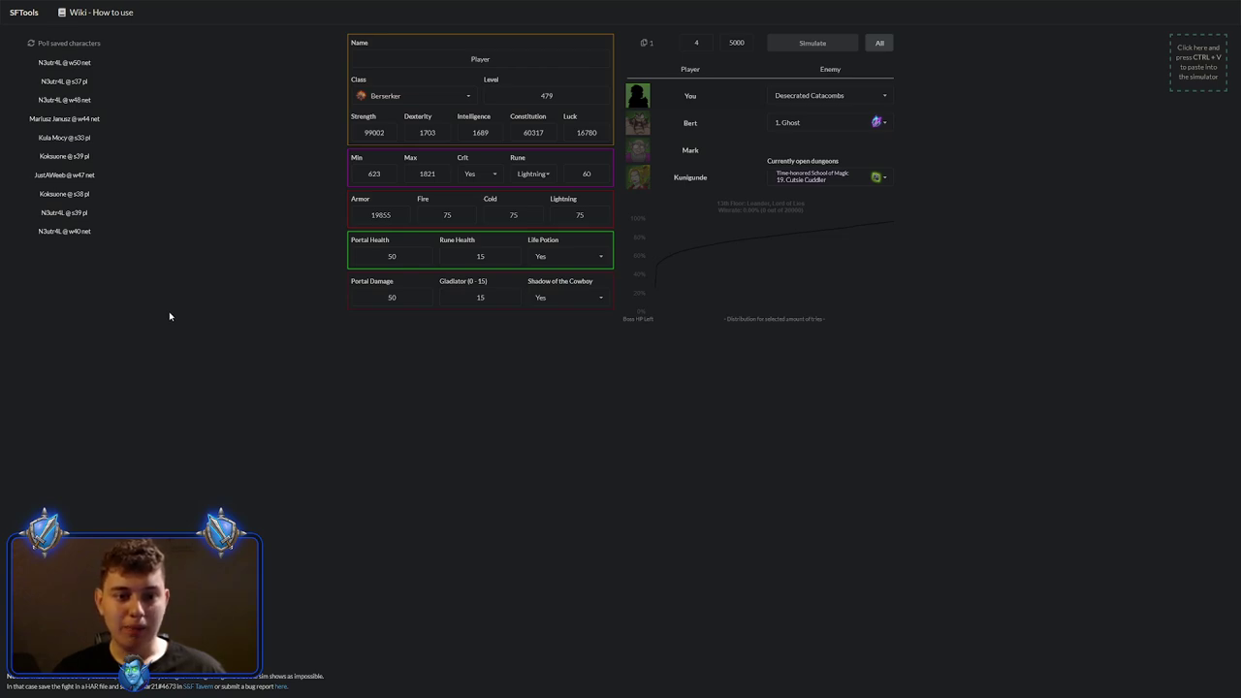
# - Reopen the Dungeon Simulator from the tools overview and look over the player's empty class, level, attribute and weapon damage fields
pyautogui.click(15, 14)
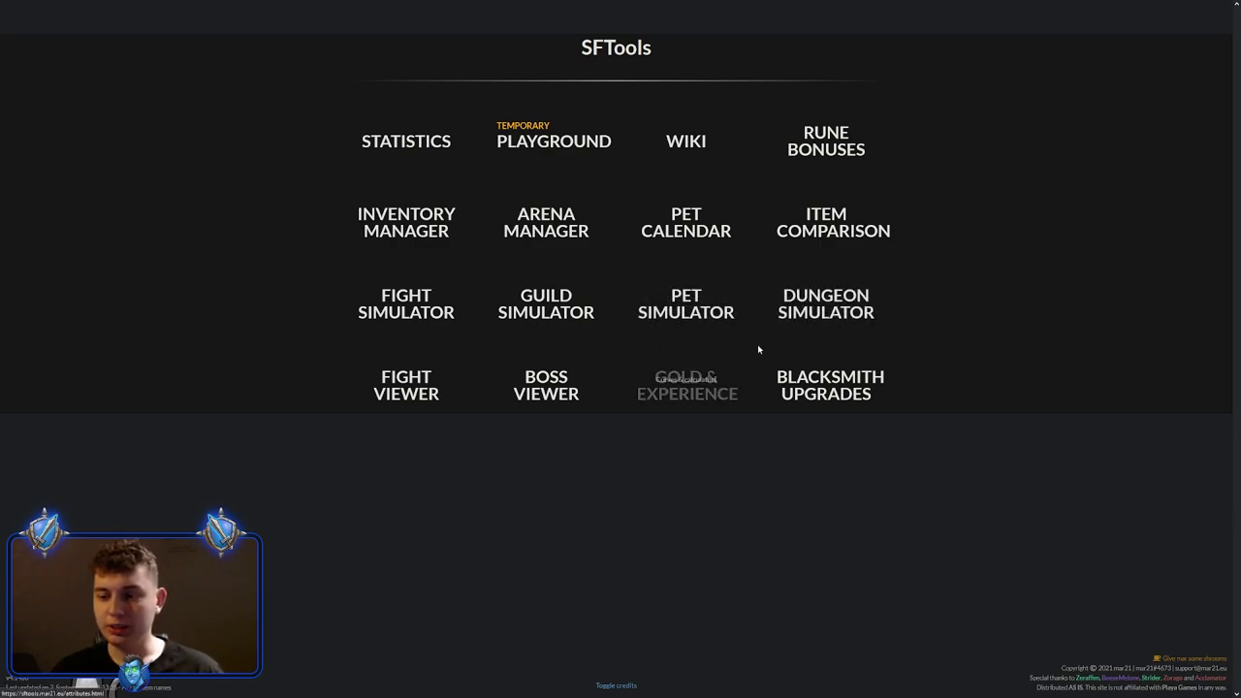
pyautogui.click(718, 320)
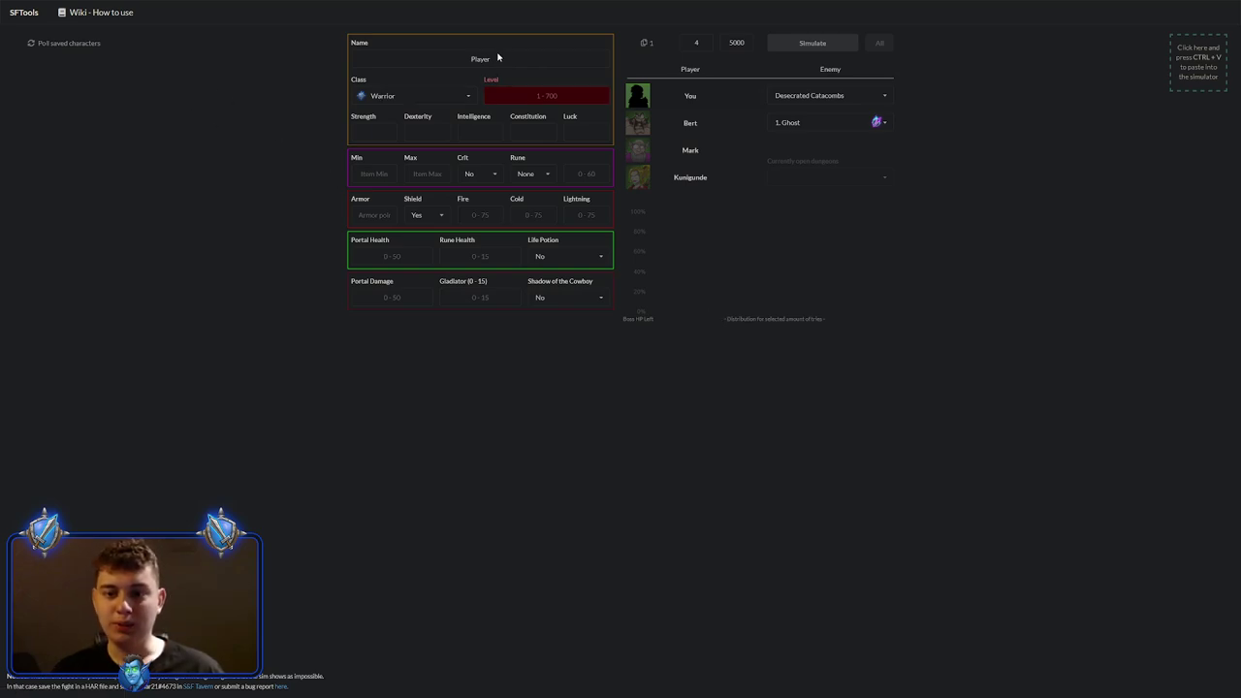
pyautogui.click(423, 99)
pyautogui.click(558, 96)
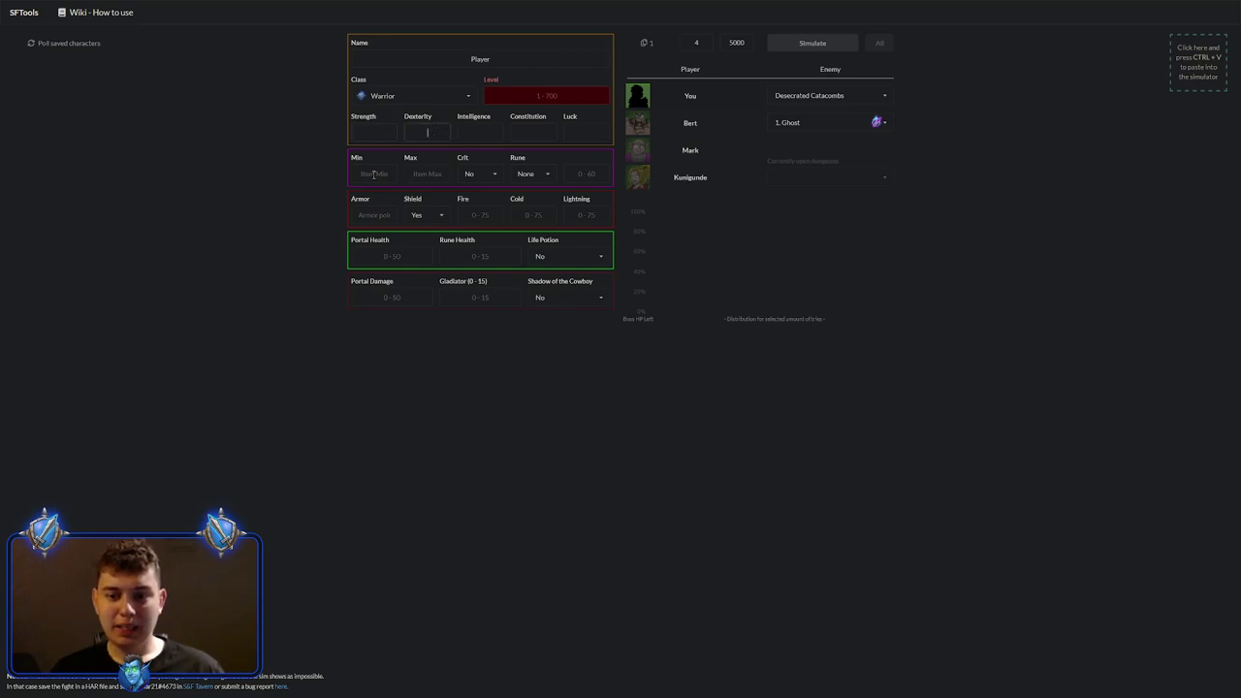
pyautogui.click(473, 177)
pyautogui.click(427, 174)
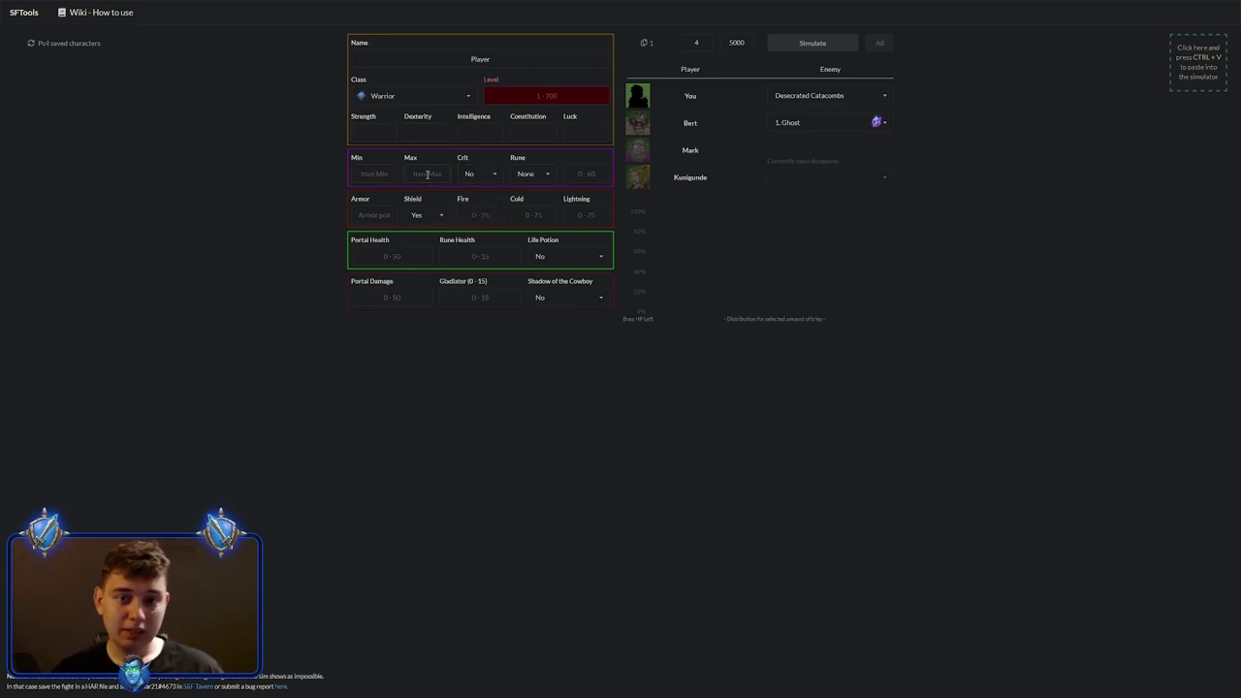
pyautogui.click(427, 173)
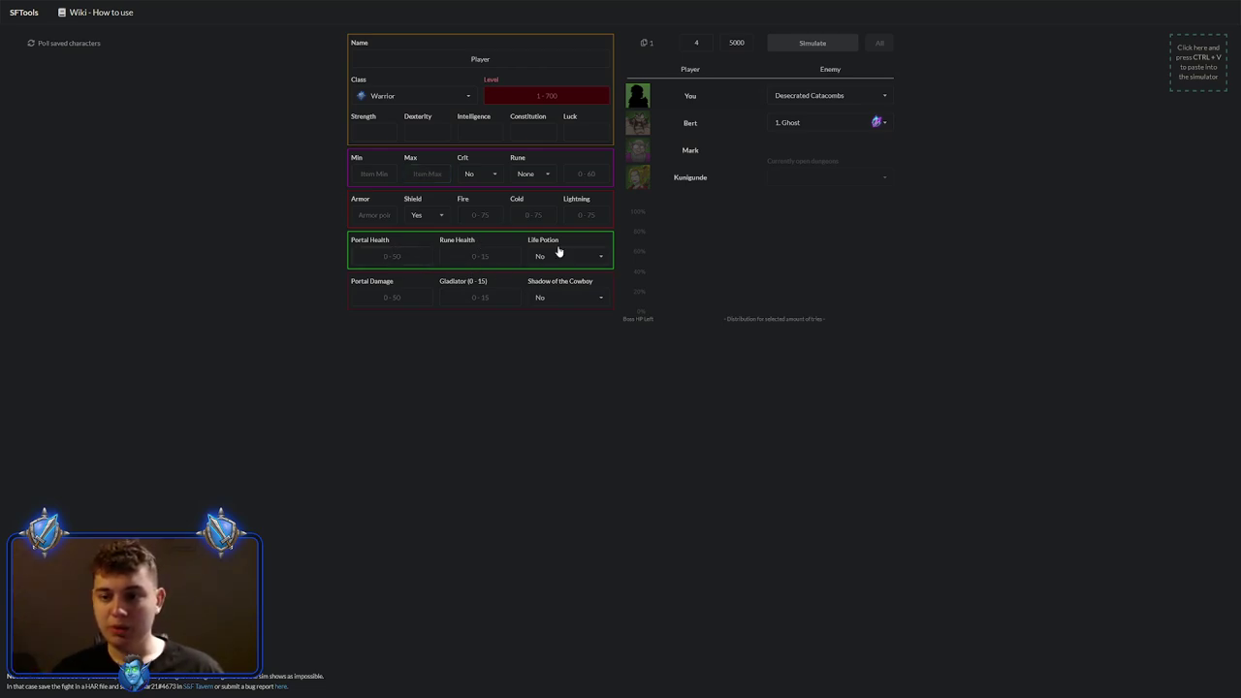
# - Look through the blank stat forms of Bert, Mark and Kunigunde, return to the player's form, and leave for the tools overview
pyautogui.click(679, 121)
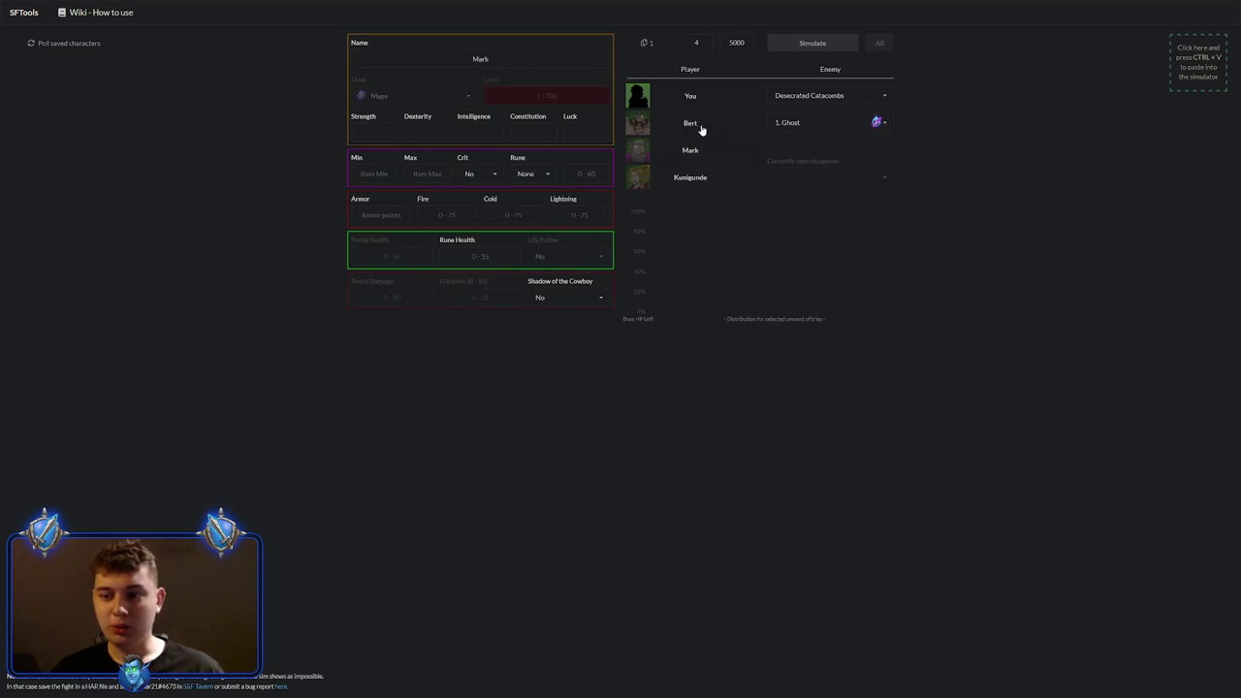
pyautogui.click(694, 186)
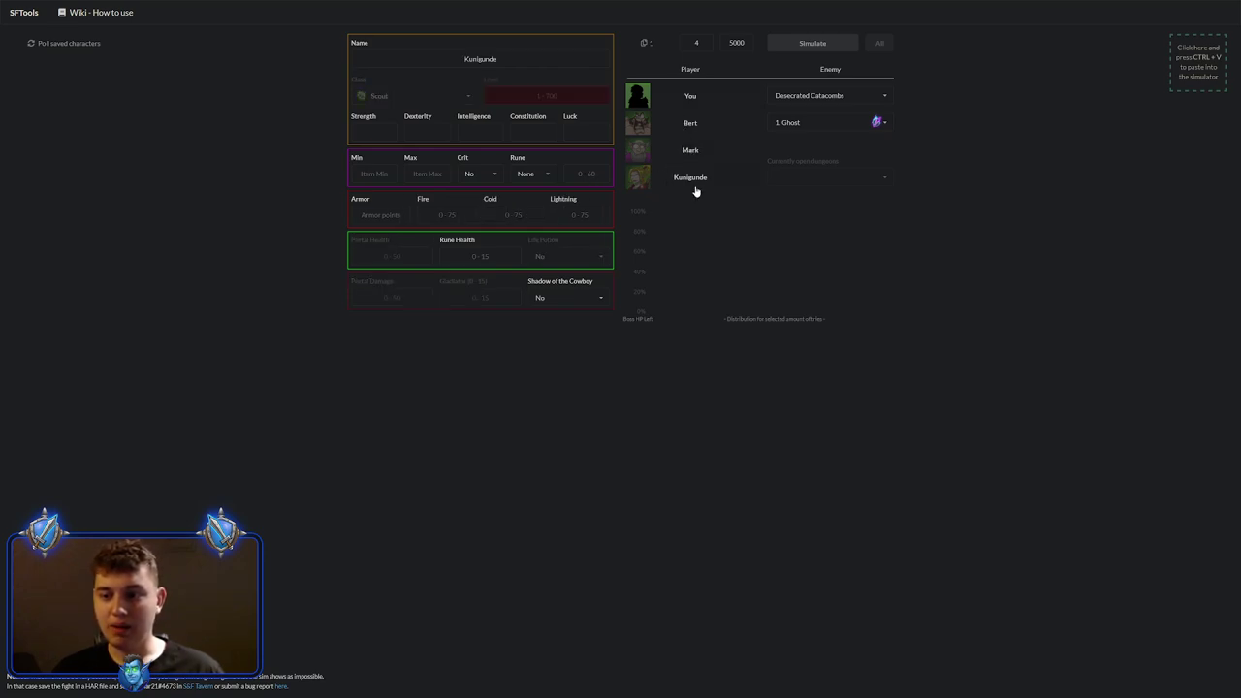
pyautogui.click(689, 146)
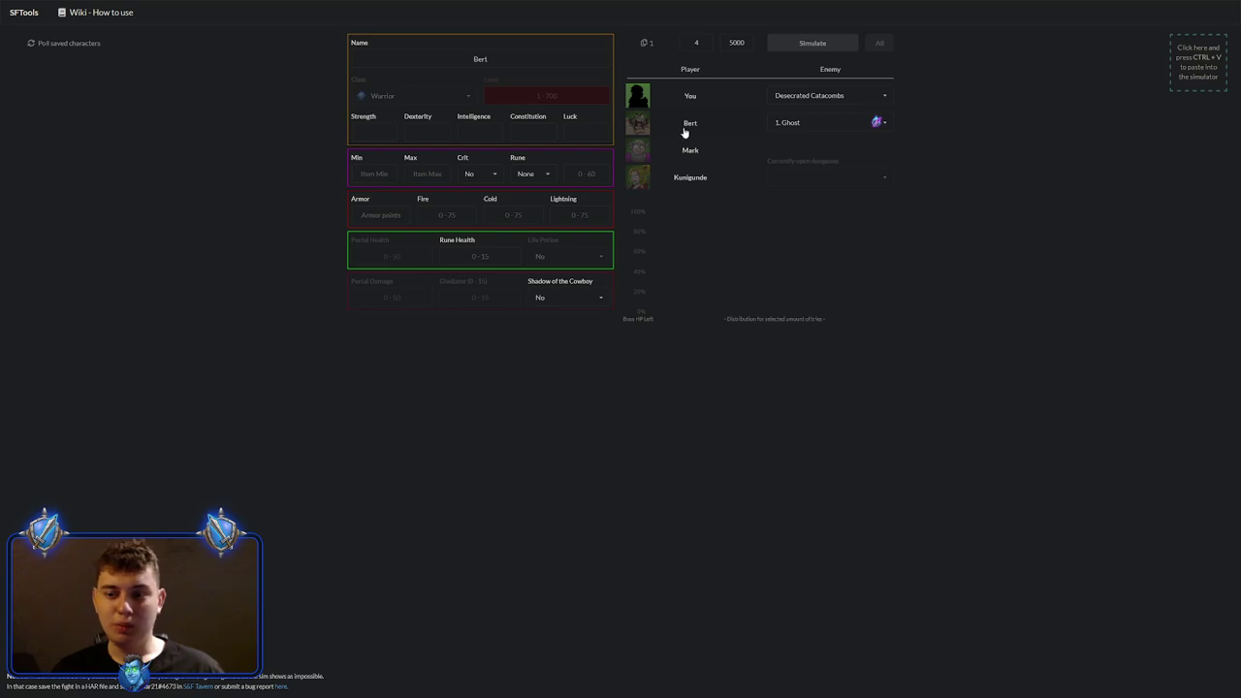
pyautogui.click(702, 186)
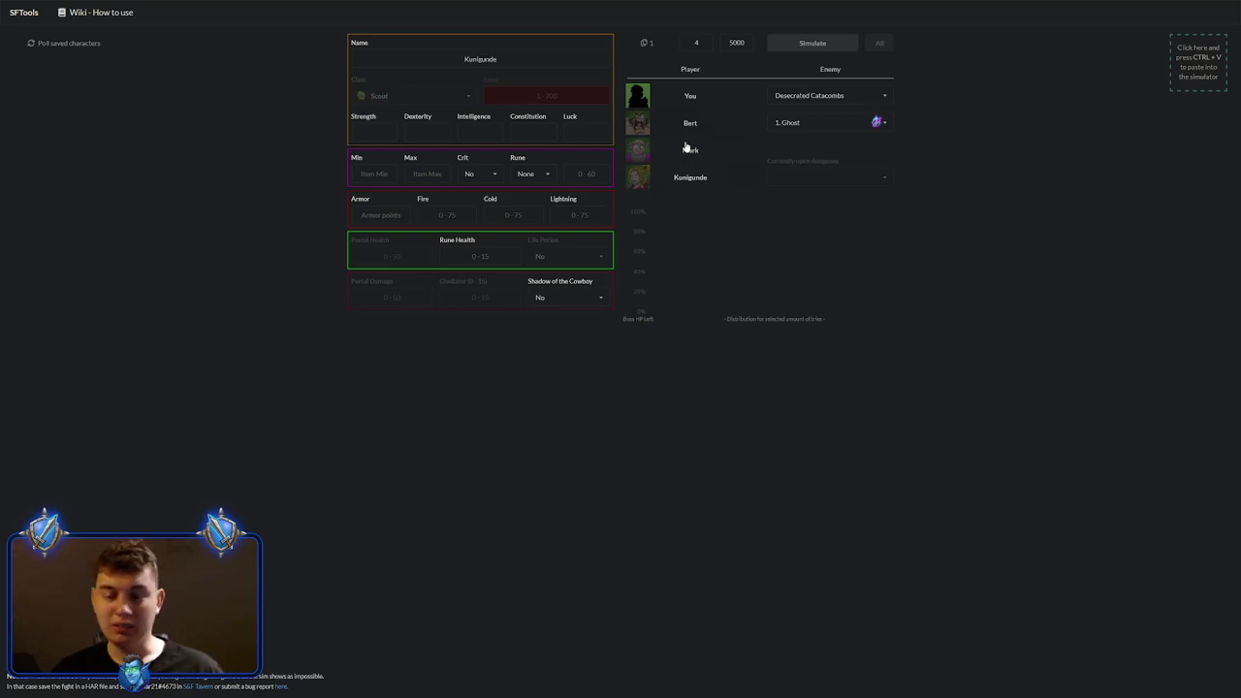
pyautogui.click(709, 123)
pyautogui.click(684, 147)
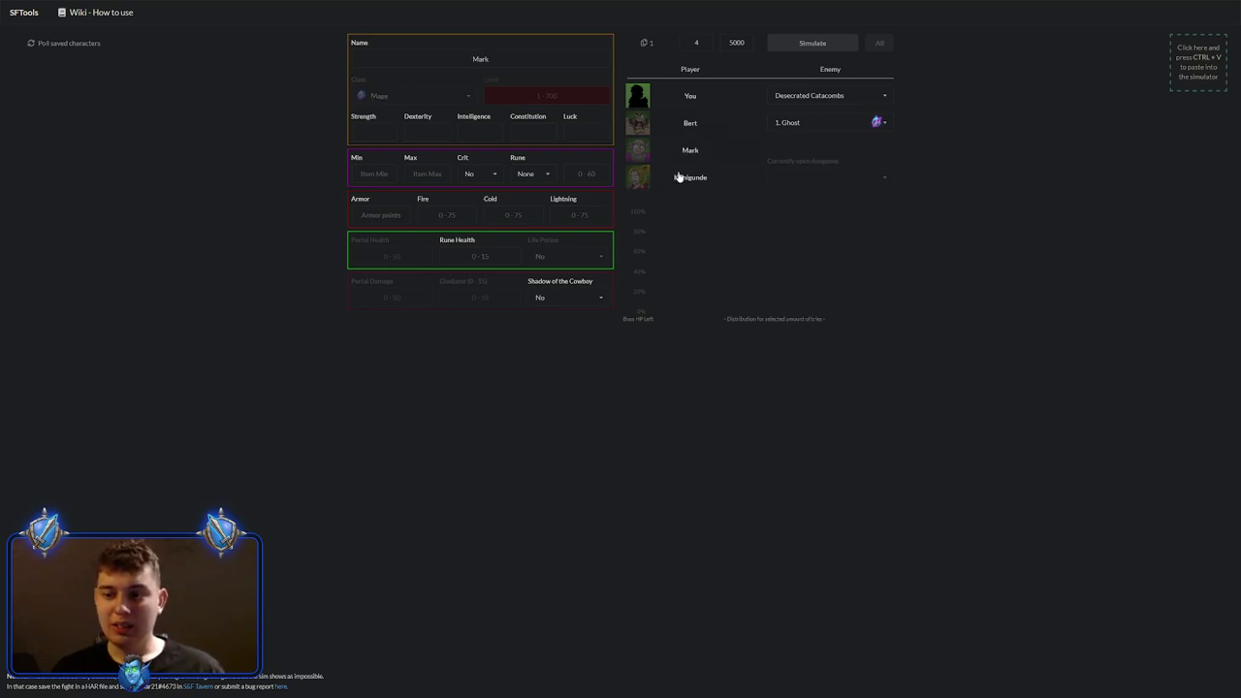
pyautogui.click(680, 177)
pyautogui.click(704, 92)
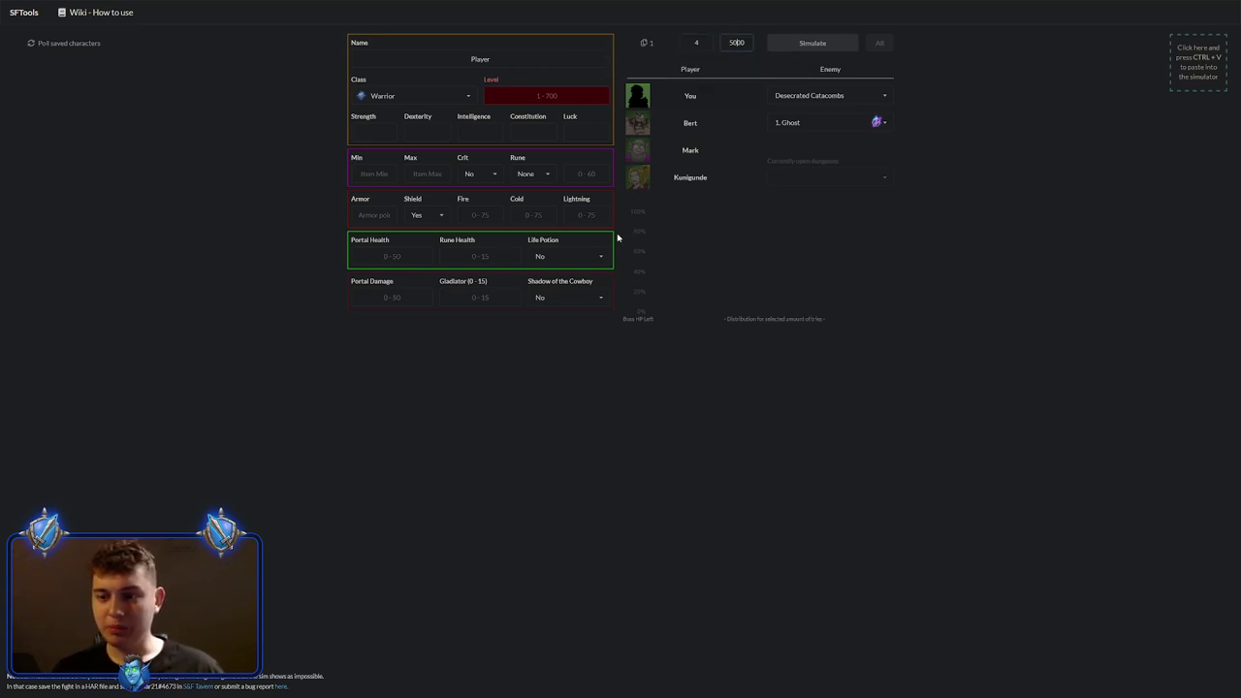
pyautogui.click(19, 13)
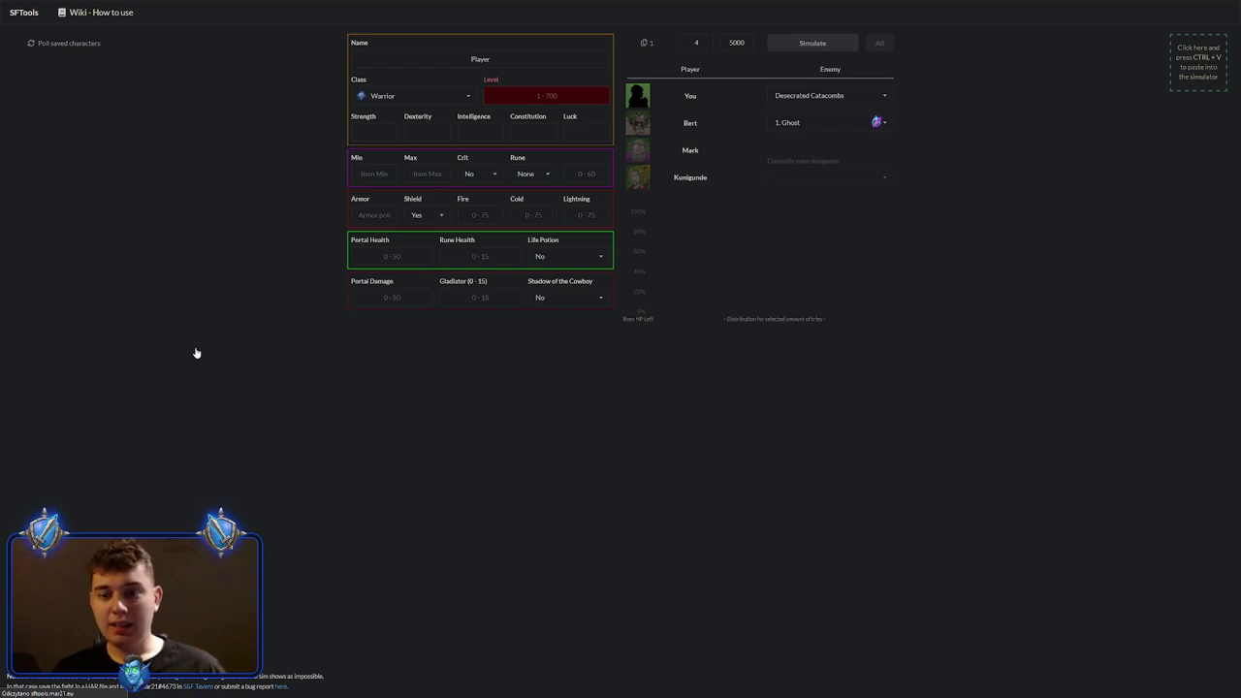